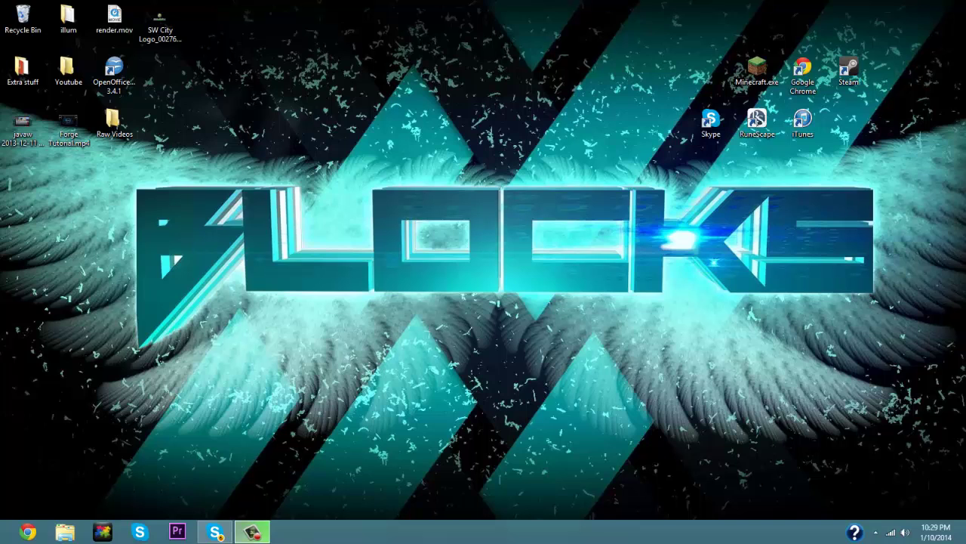
# Step: Google 'toomanyitems' in Chrome and open the Minecraft Forum TooManyItems topic full-screen
pyautogui.click(28, 532)
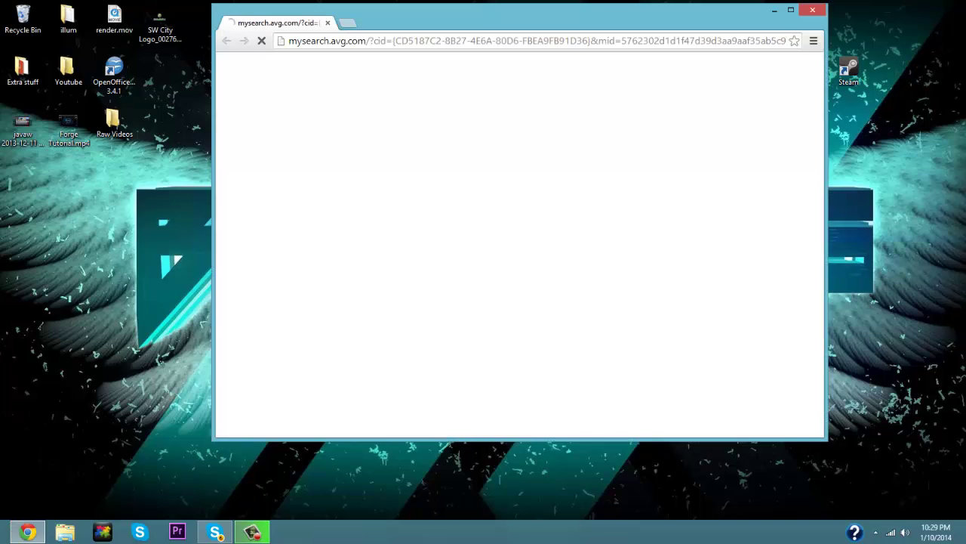
pyautogui.write('google.com')
pyautogui.press('Return')
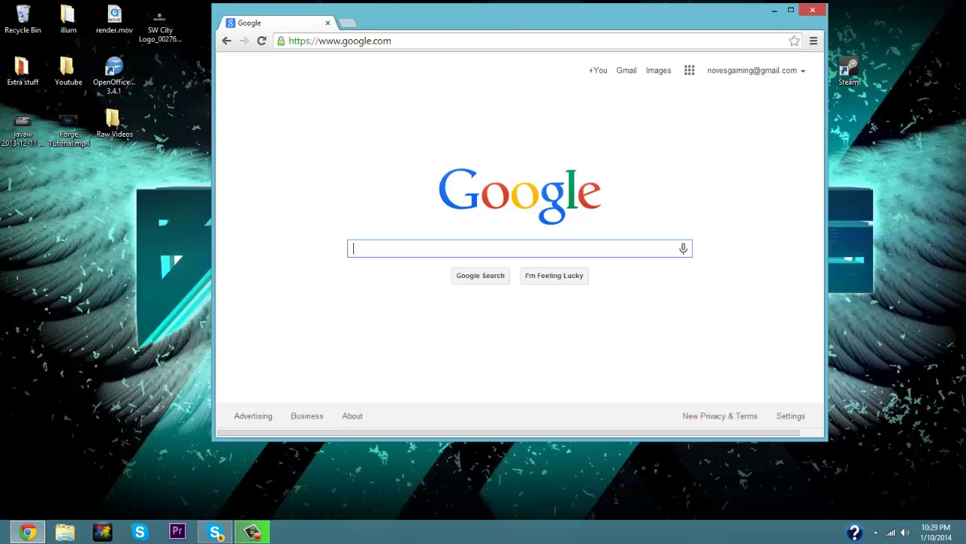
pyautogui.write('toomanyitems')
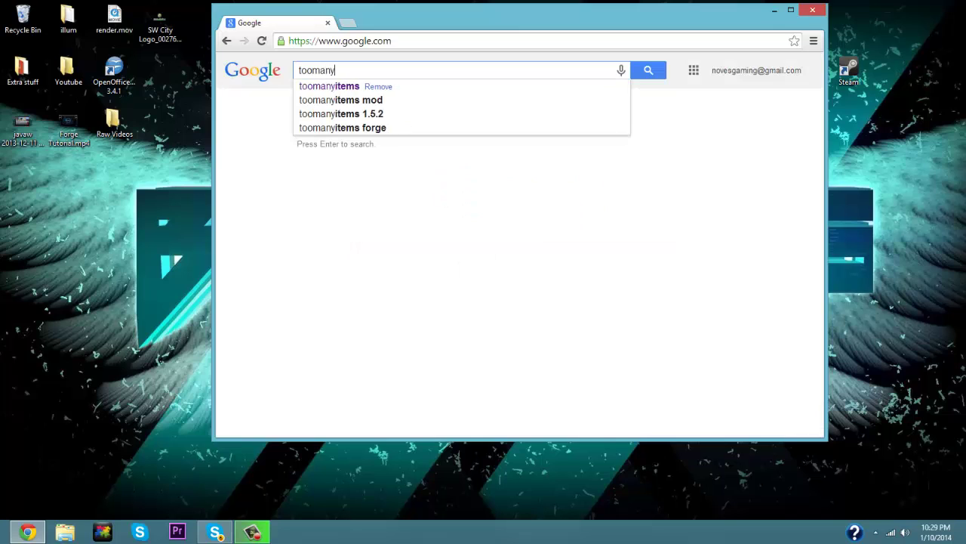
pyautogui.press('Return')
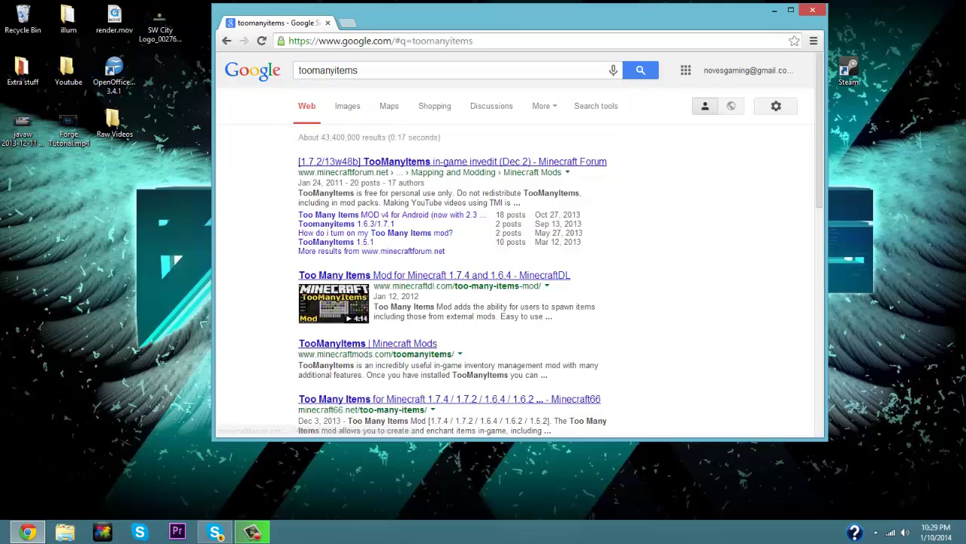
pyautogui.click(408, 162)
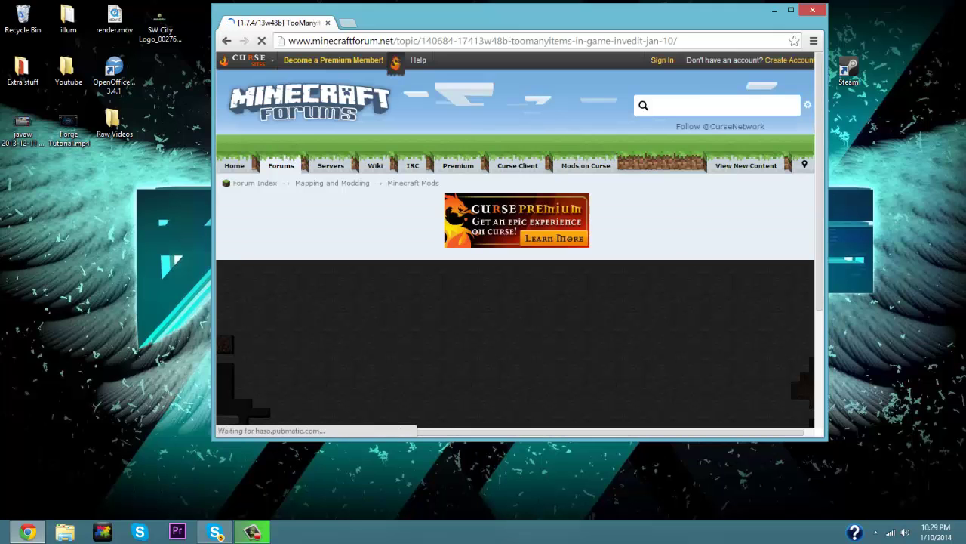
pyautogui.click(791, 10)
# Step: Scroll to the Downloads section and follow the non-Forge TooManyItems download link
pyautogui.scroll(-10, 483, 302)
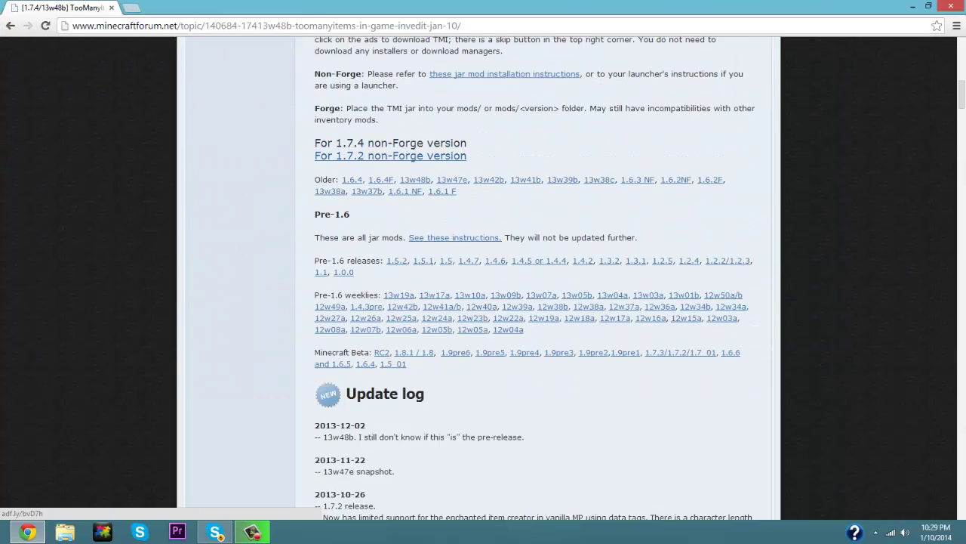
pyautogui.click(390, 155)
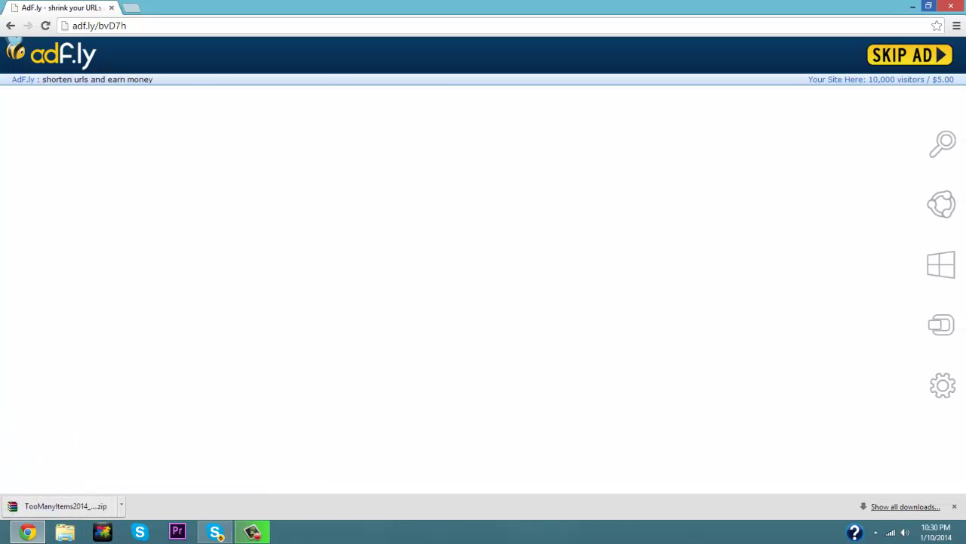
# Step: Drag the TooManyItems2014 zip from Chrome's download bar onto the desktop
pyautogui.click(927, 6)
pyautogui.moveTo(275, 423)
pyautogui.mouseDown()
pyautogui.moveTo(102, 266)
pyautogui.moveTo(105, 249)
pyautogui.mouseUp()
pyautogui.rightClick(113, 234)
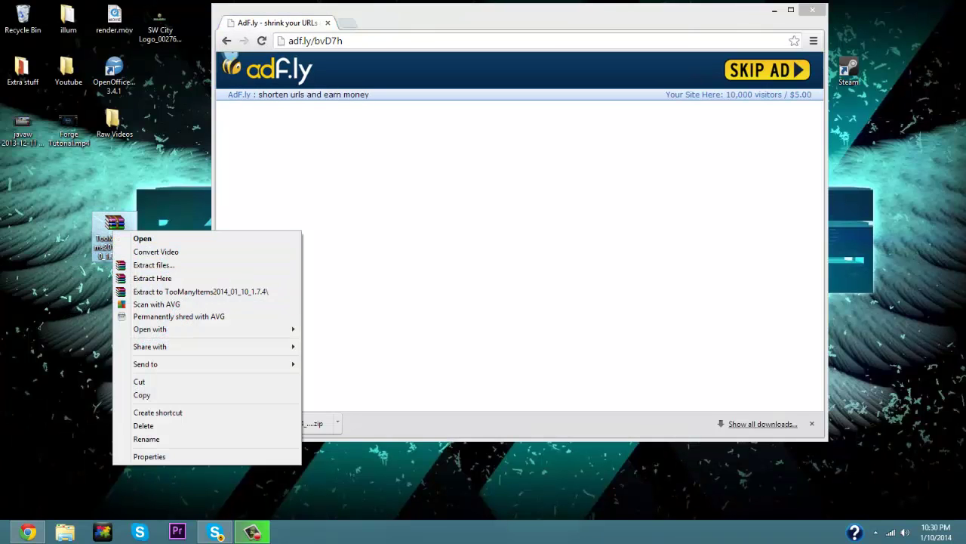
pyautogui.click(106, 287)
pyautogui.rightClick(113, 234)
pyautogui.click(105, 287)
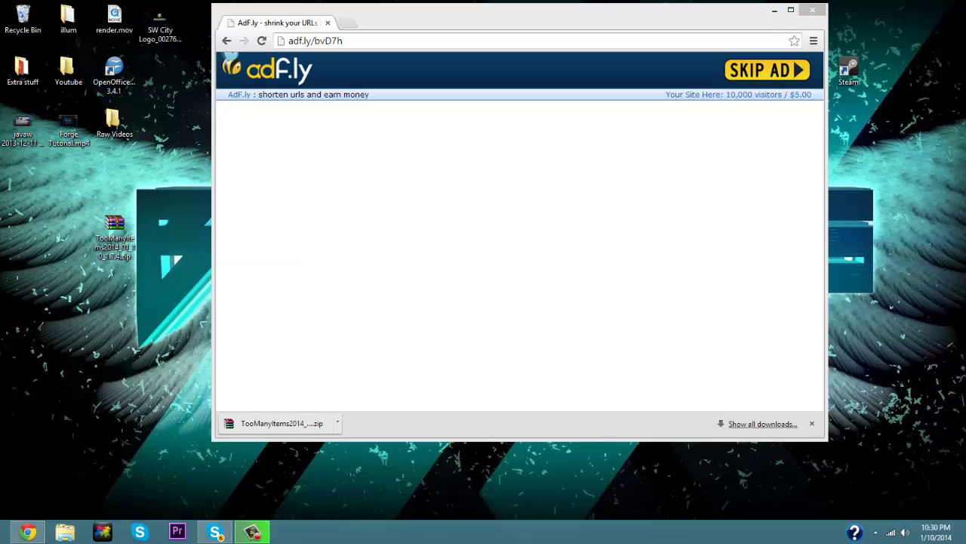
# Step: Check the zip file's options on the desktop, then close Chrome
pyautogui.click(112, 230)
pyautogui.rightClick(99, 225)
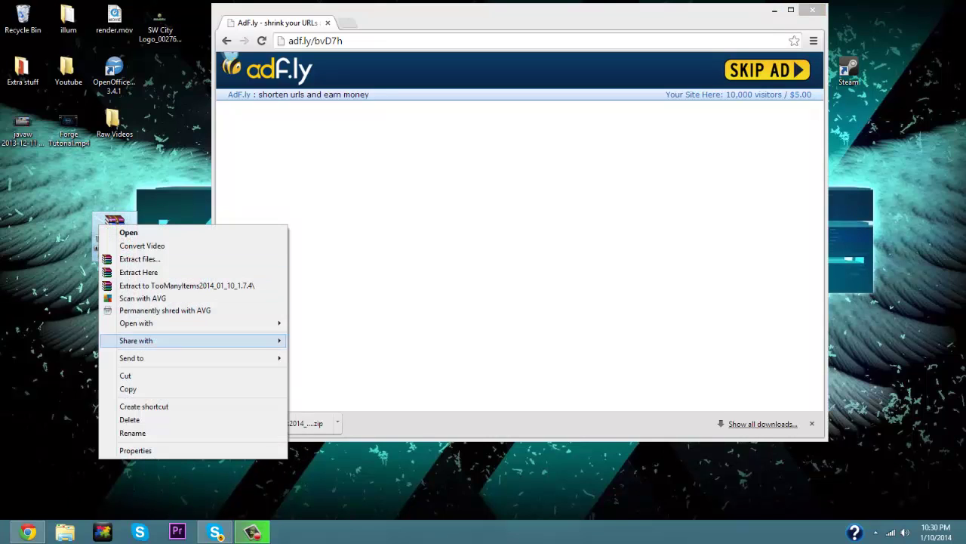
pyautogui.moveTo(189, 322)
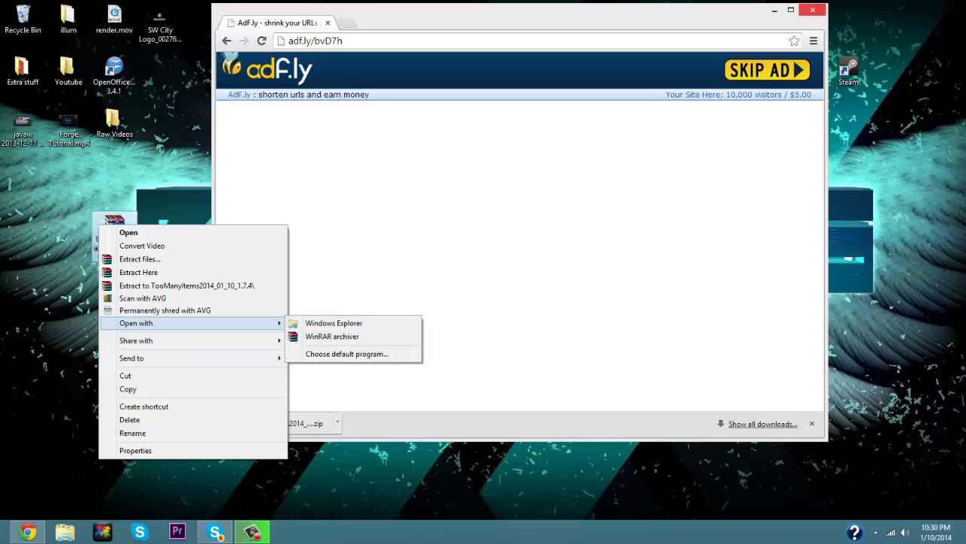
pyautogui.click(812, 9)
pyautogui.click(812, 10)
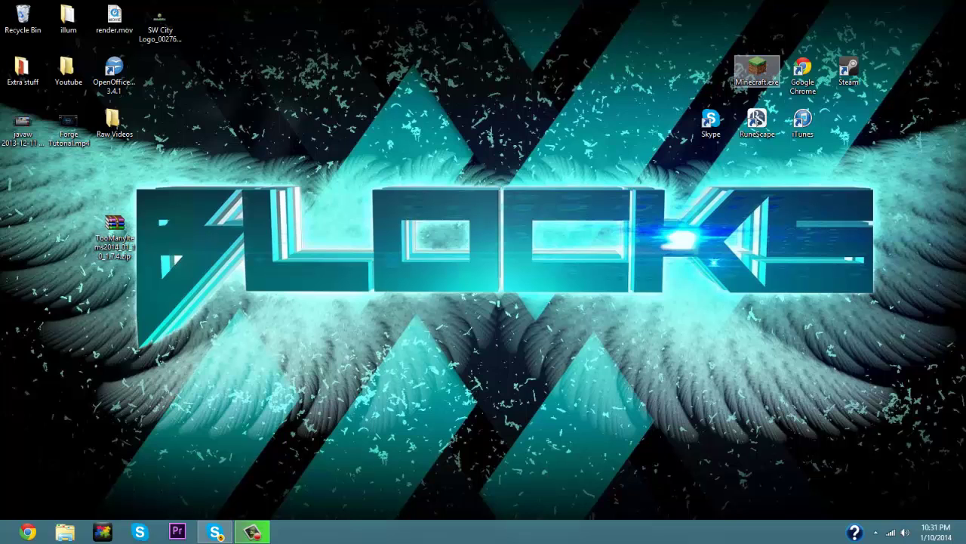
# Step: Launch Minecraft.exe and use Edit Profile's Open Game Dir to show the .minecraft folder
pyautogui.doubleClick(757, 69)
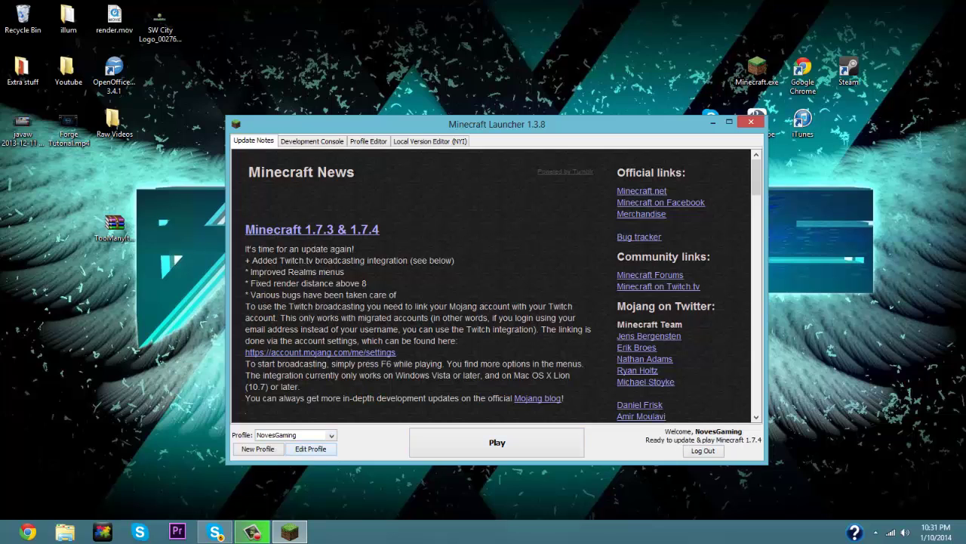
pyautogui.click(310, 448)
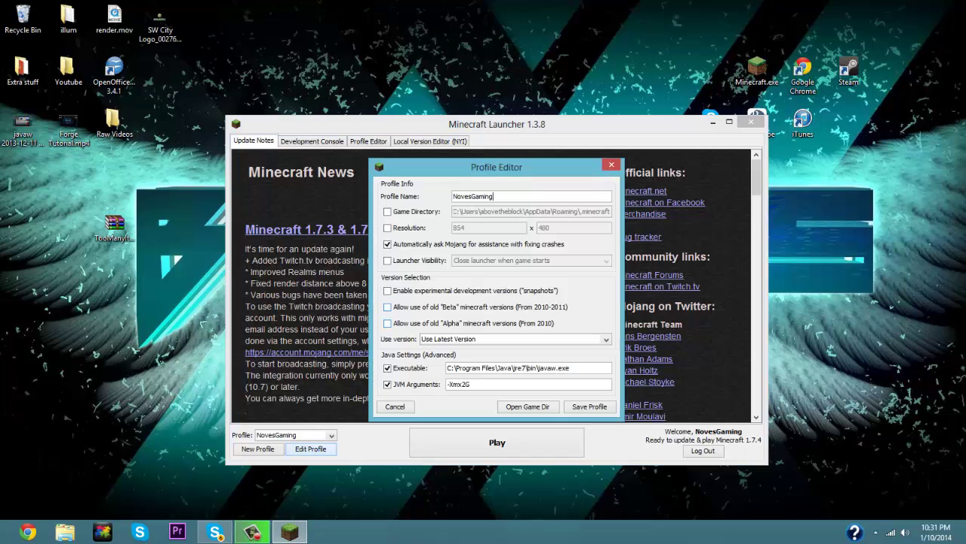
pyautogui.click(527, 406)
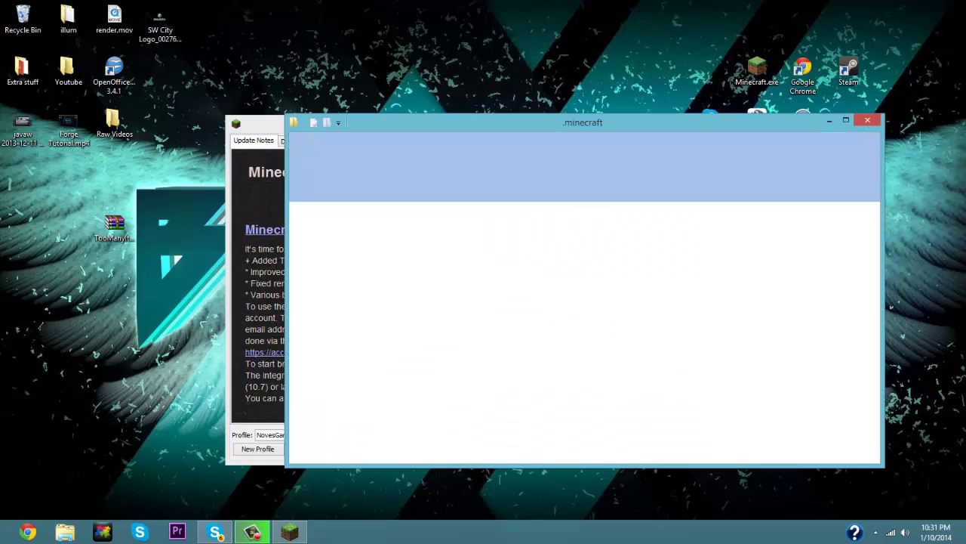
pyautogui.scroll(-8, 453, 295)
pyautogui.scroll(8, 453, 294)
# Step: Open the versions folder and look inside the 1.7.4 folder
pyautogui.doubleClick(453, 414)
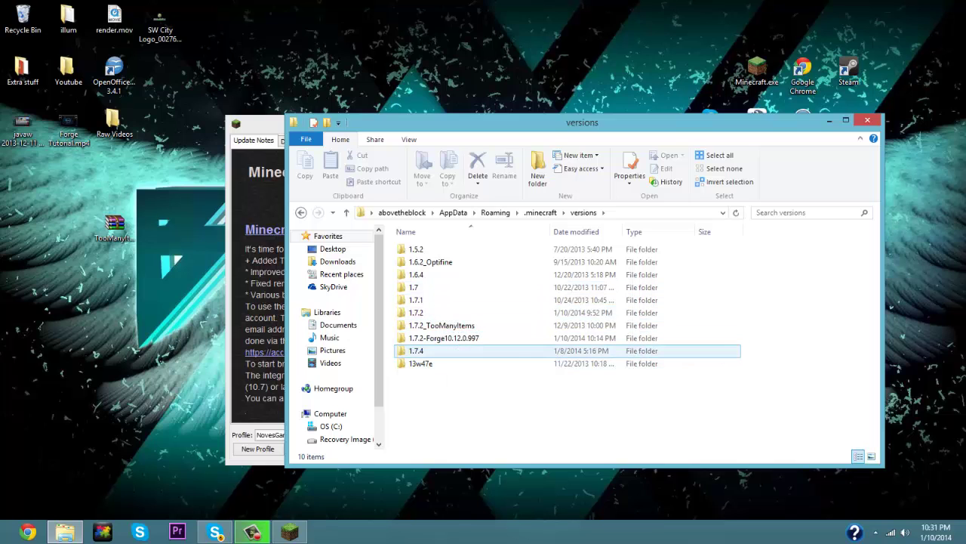
pyautogui.rightClick(436, 357)
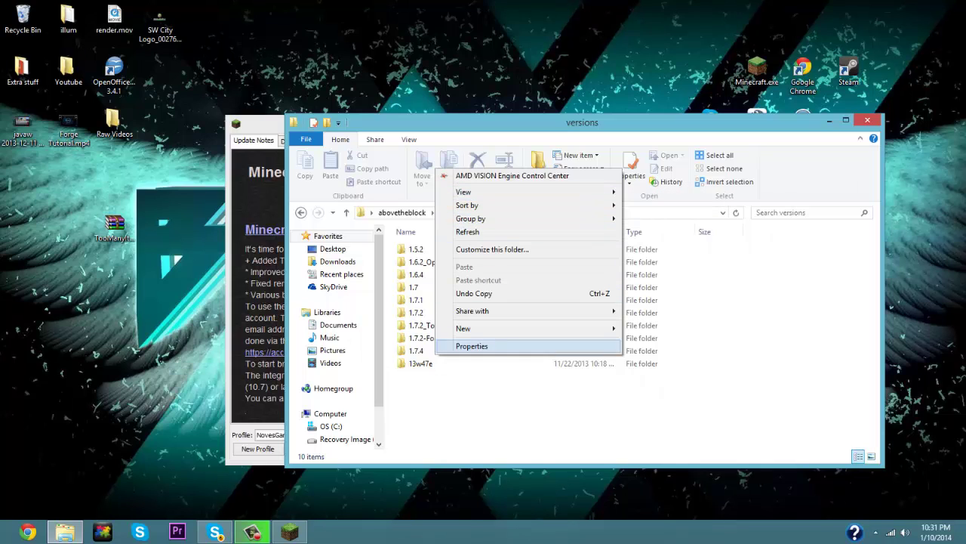
pyautogui.press('Escape')
pyautogui.doubleClick(416, 351)
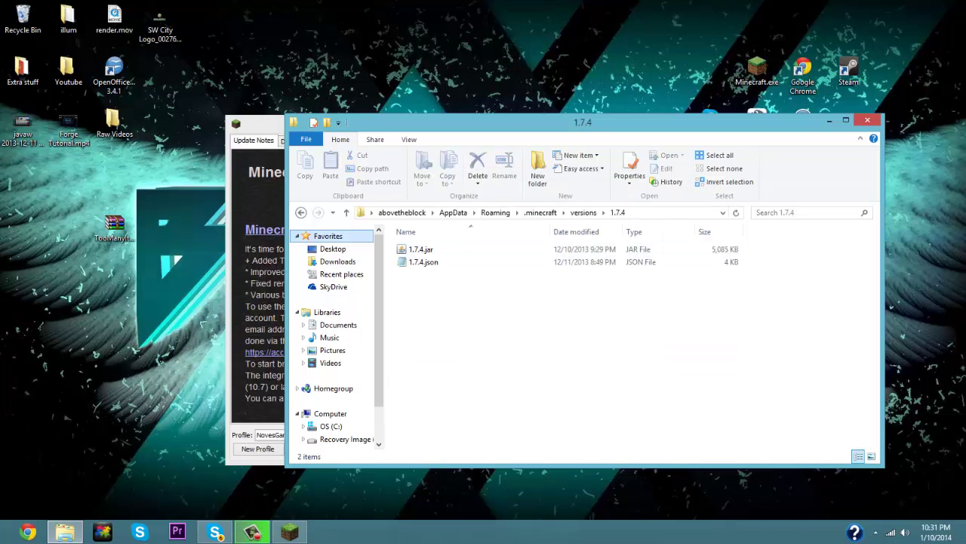
pyautogui.click(300, 212)
# Step: Rename the 1.7.4 folder by appending _TooManyItems, copying the suffix for reuse
pyautogui.rightClick(423, 351)
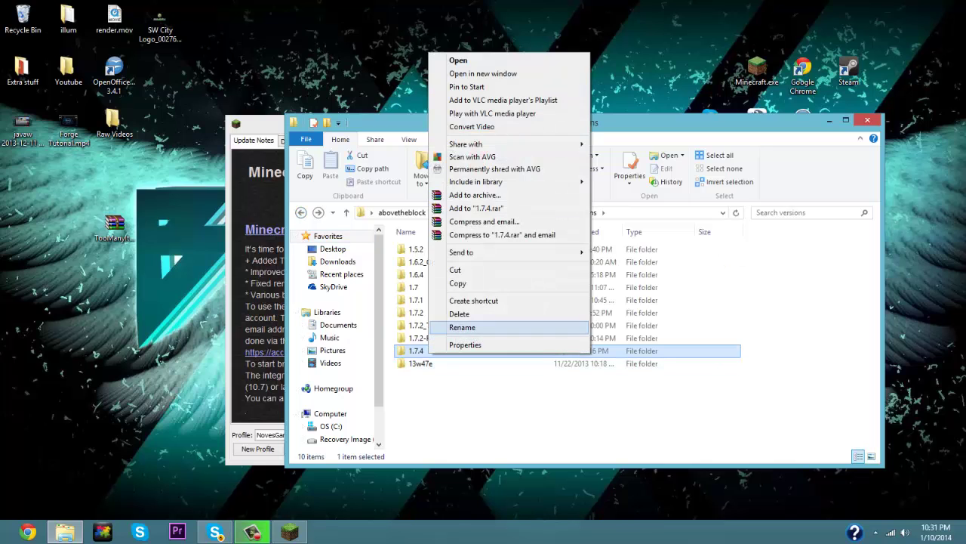
pyautogui.click(462, 327)
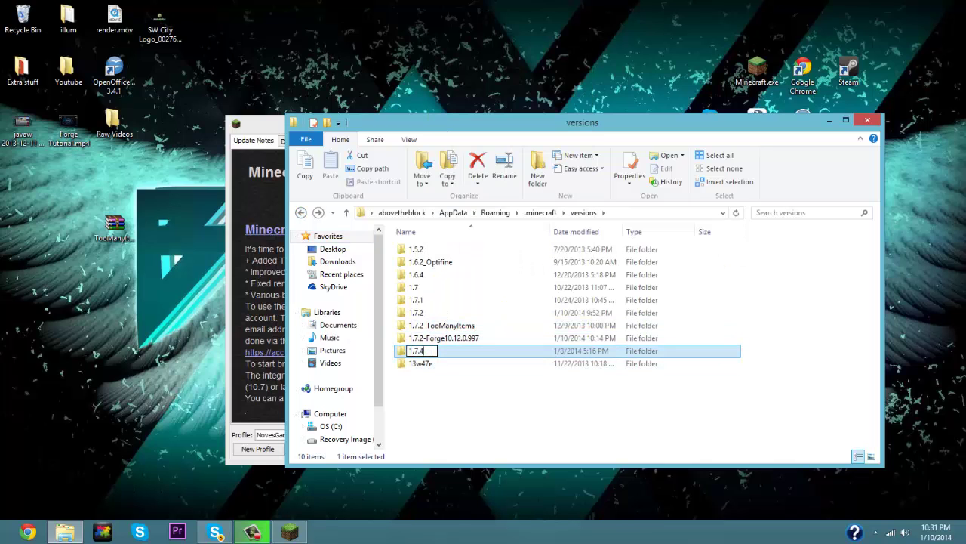
pyautogui.write('_To')
pyautogui.write('oMany')
pyautogui.write('Items')
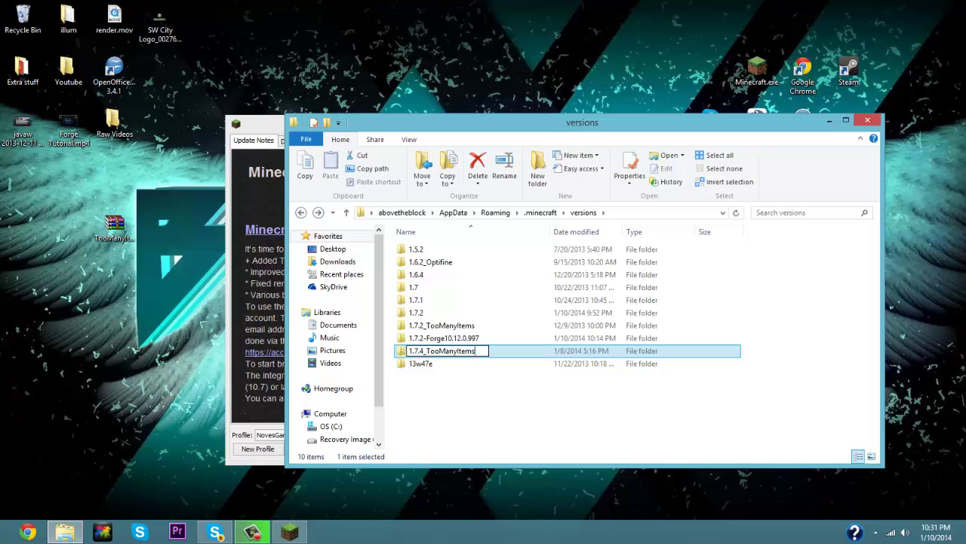
pyautogui.hotkey('shift', 'Left')
pyautogui.hotkey('shift', 'Left')
pyautogui.hotkey('shift', 'Left')
pyautogui.hotkey('ctrl', 'c')
pyautogui.rightClick(427, 351)
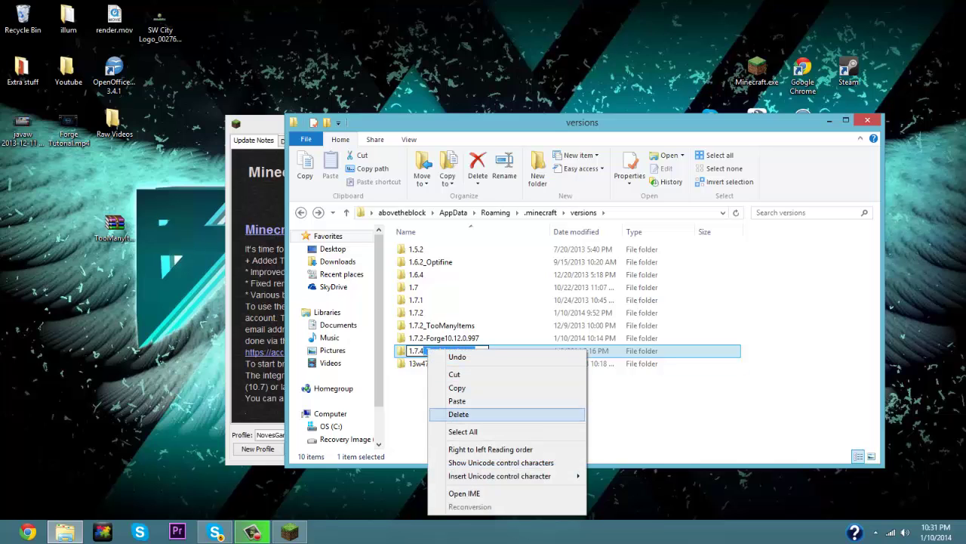
pyautogui.click(457, 387)
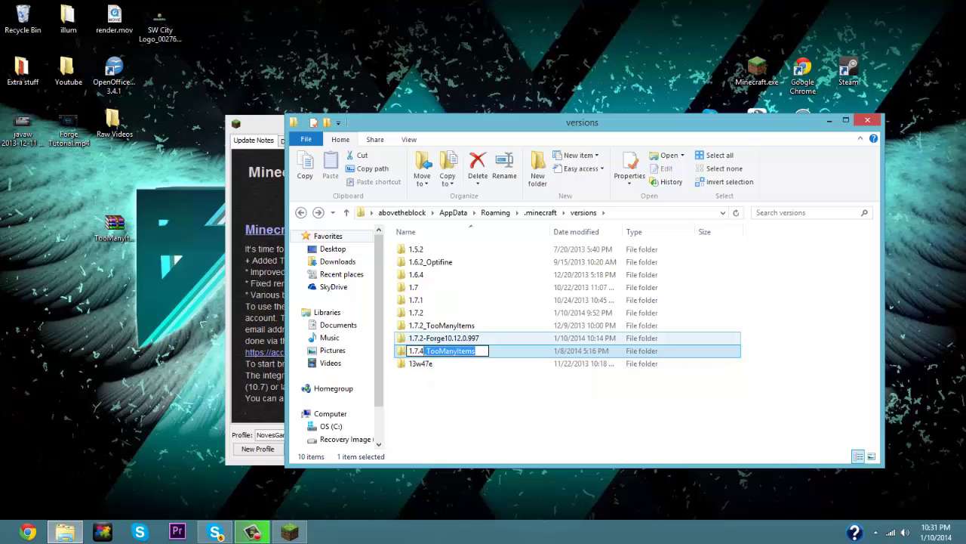
# Step: Close the Minecraft launcher to clear the folder-in-use warning and finish the rename
pyautogui.press('Return')
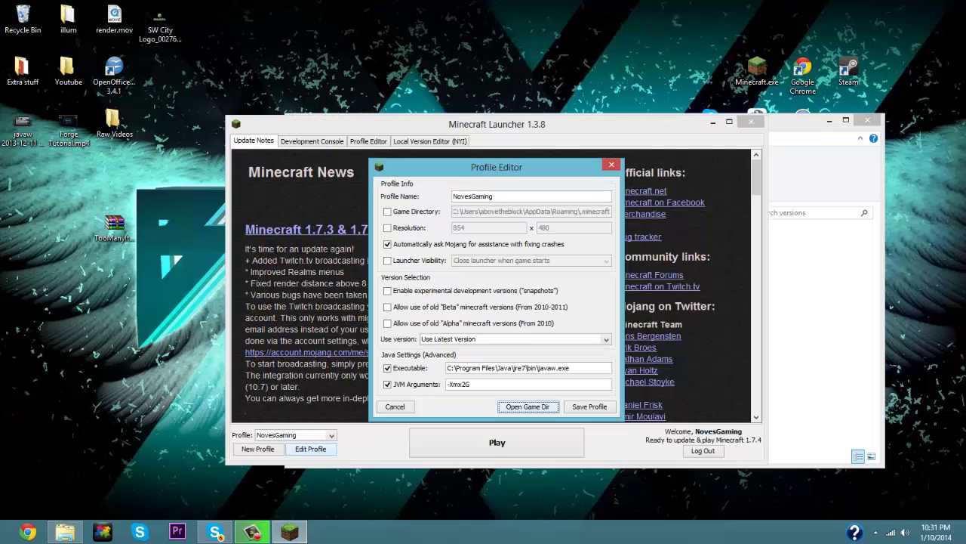
pyautogui.press('Escape')
pyautogui.hotkey('alt', 'F4')
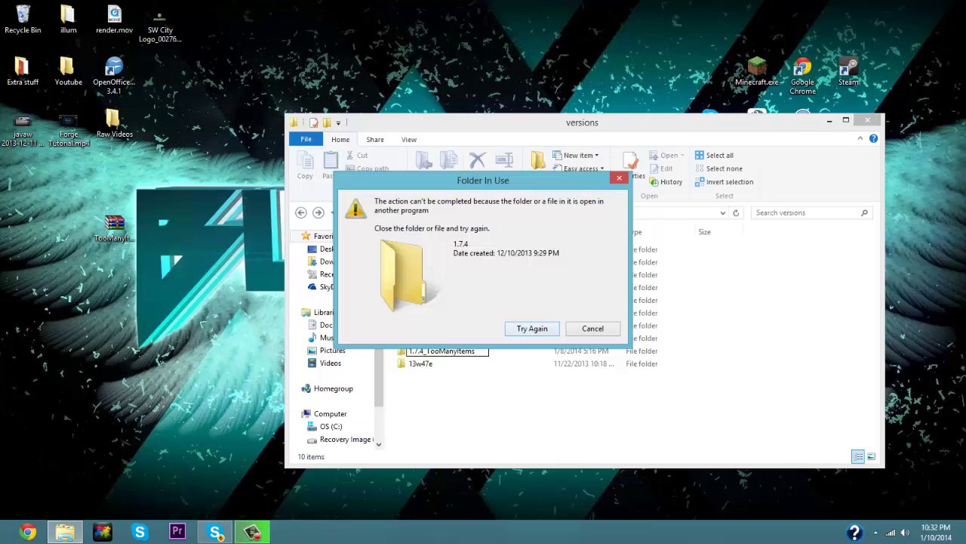
pyautogui.press('Return')
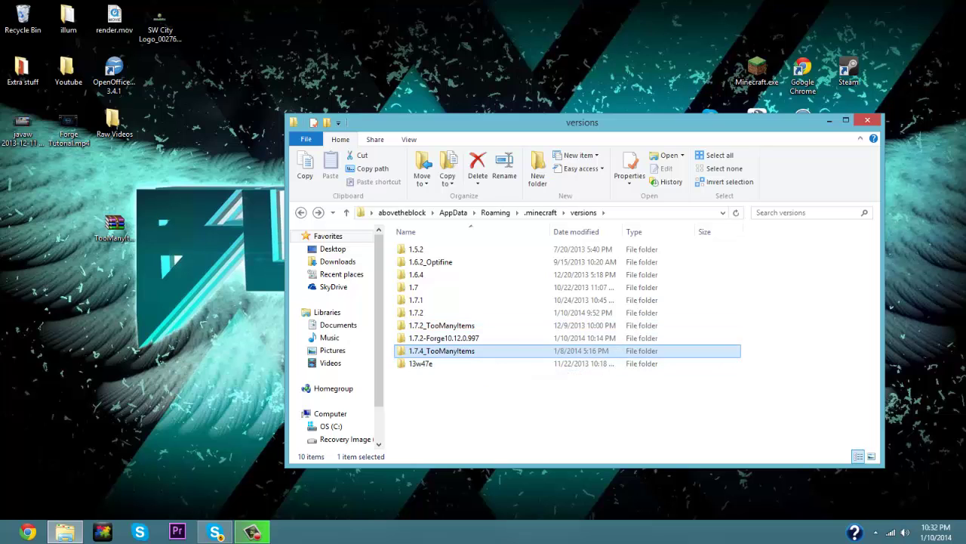
# Step: Inside the folder, rename 1.7.4.json to 1.7.4_TooManyItems.json
pyautogui.press('Return')
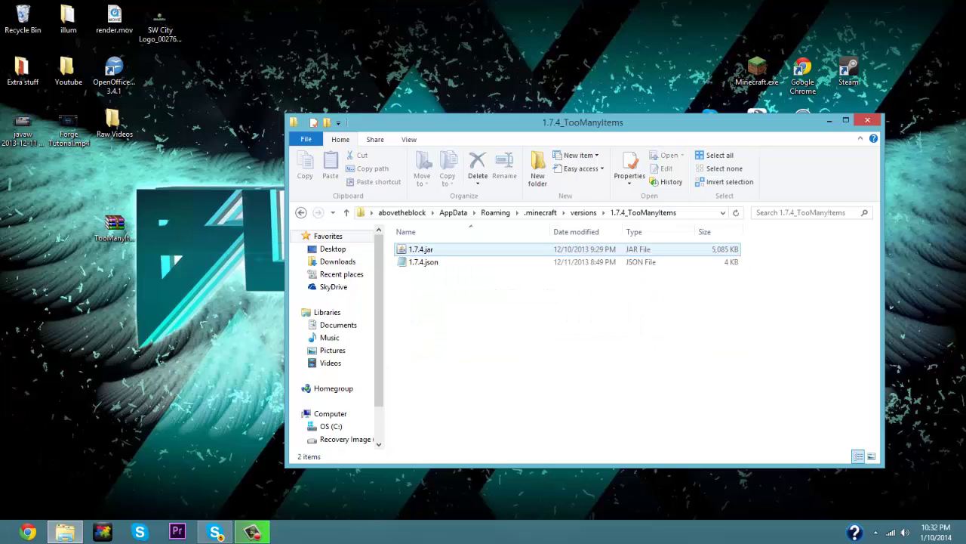
pyautogui.press('Down')
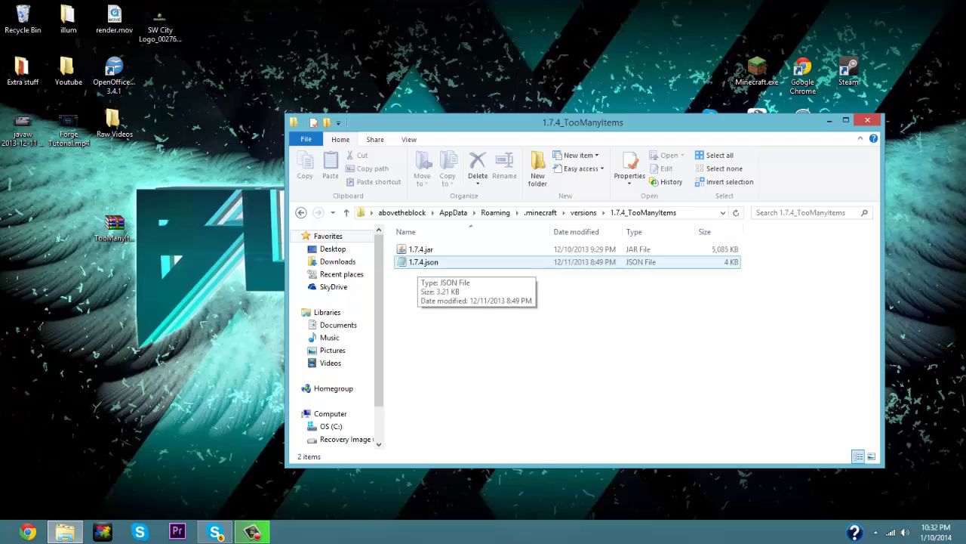
pyautogui.rightClick(417, 267)
pyautogui.click(434, 240)
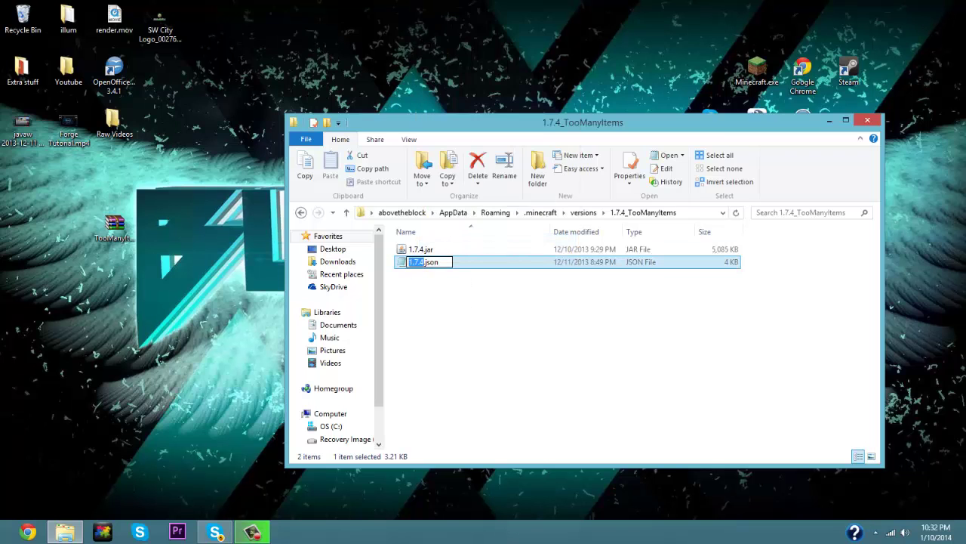
pyautogui.click(427, 262)
pyautogui.rightClick(423, 262)
pyautogui.click(445, 317)
pyautogui.click(420, 249)
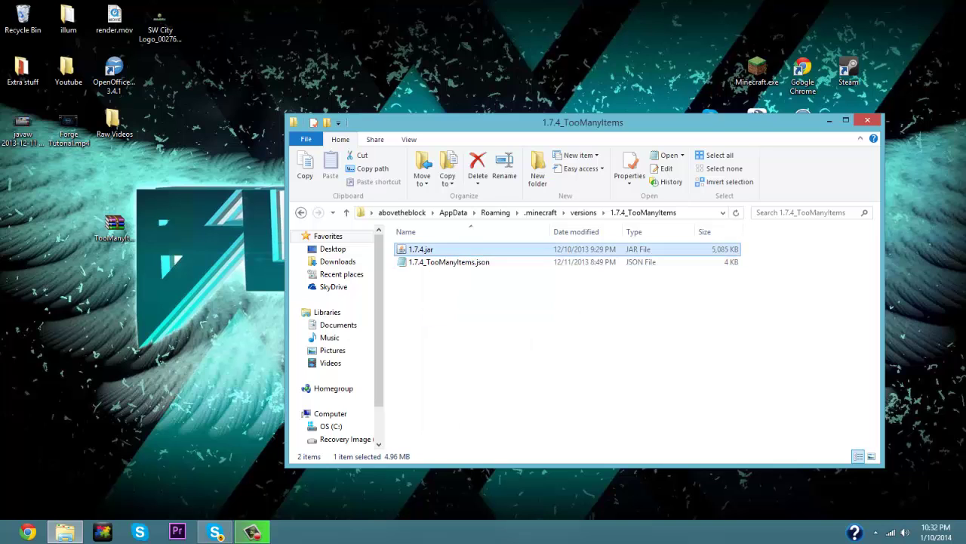
# Step: Rename 1.7.4.jar to 1.7.4_TooManyItems.jar
pyautogui.rightClick(427, 250)
pyautogui.click(462, 458)
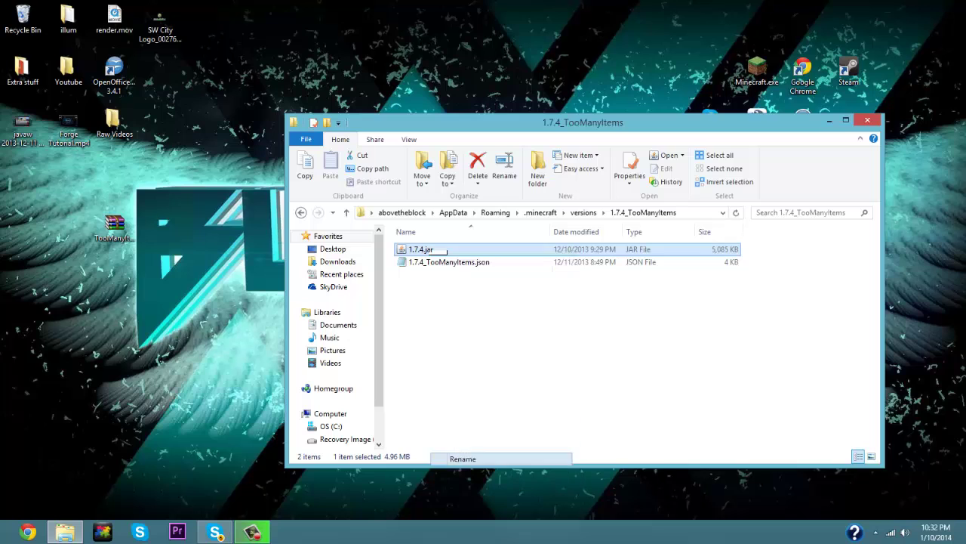
pyautogui.click(423, 250)
pyautogui.rightClick(424, 250)
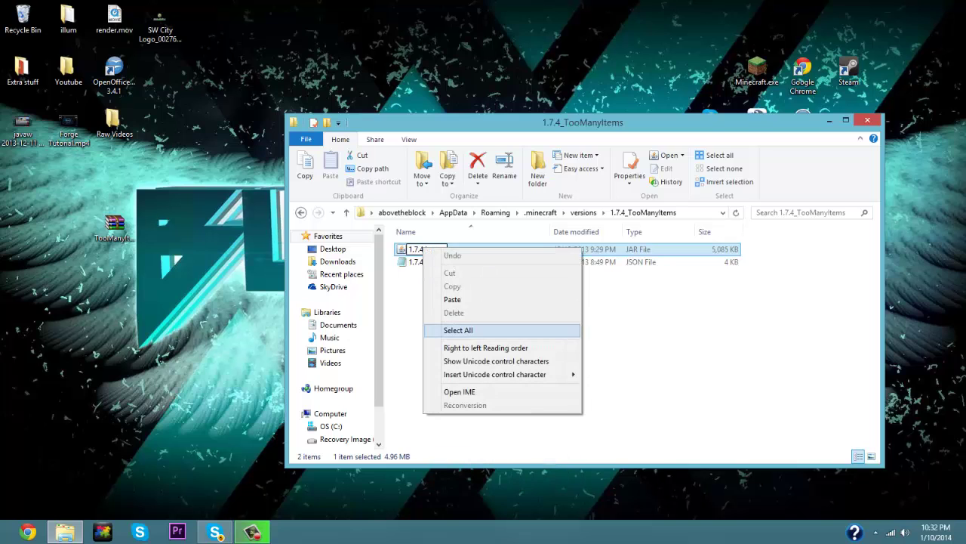
pyautogui.click(452, 299)
pyautogui.click(452, 302)
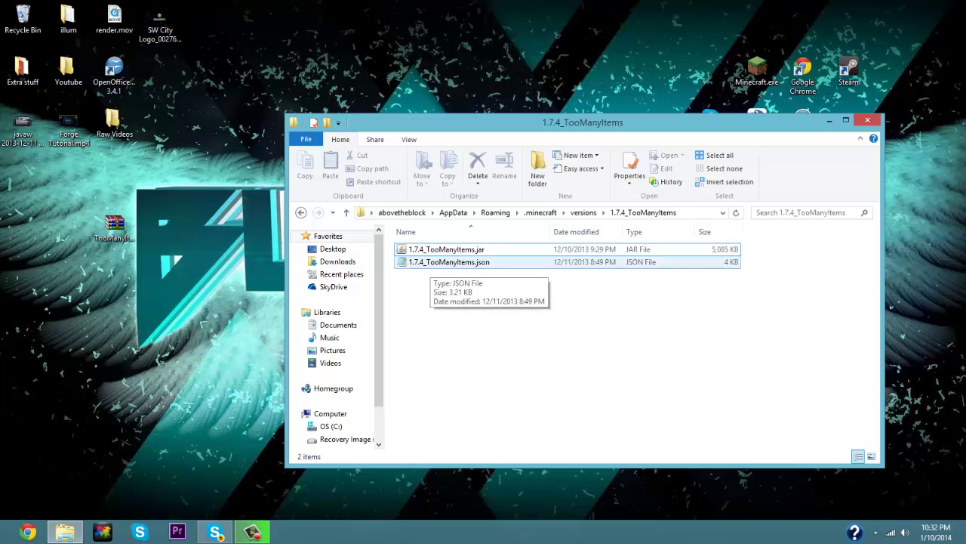
# Step: In Notepad, change the json's "id" from "1.7.4" to "1.7.4_TooManyItems", save and close
pyautogui.rightClick(408, 264)
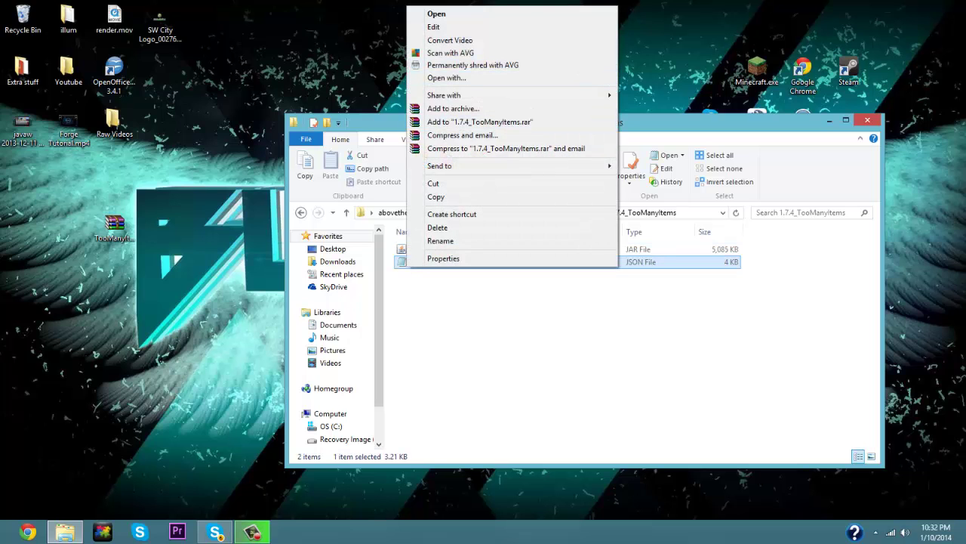
pyautogui.click(446, 77)
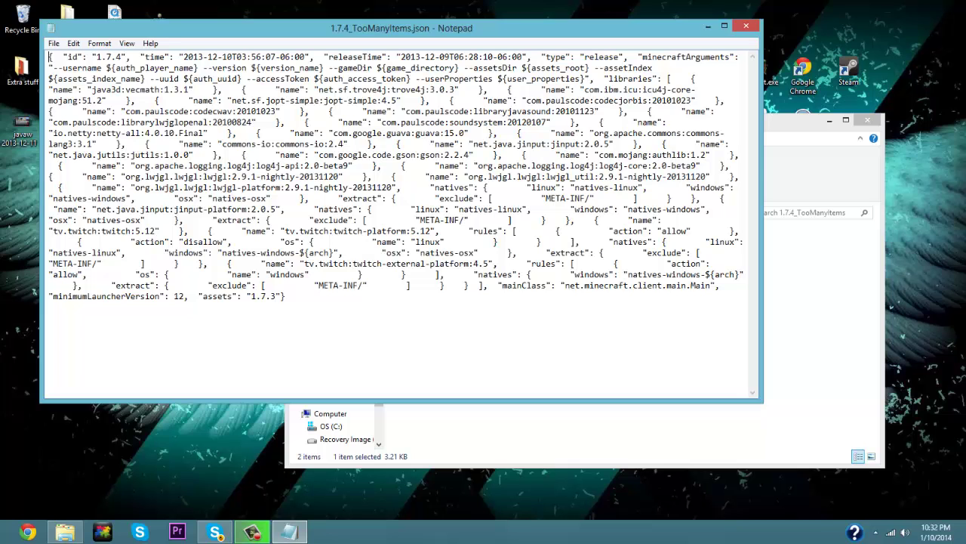
pyautogui.moveTo(286, 296)
pyautogui.mouseDown()
pyautogui.moveTo(48, 148)
pyautogui.moveTo(49, 57)
pyautogui.moveTo(725, 252)
pyautogui.mouseUp()
pyautogui.click(286, 296)
pyautogui.click(285, 296)
pyautogui.rightClick(121, 57)
pyautogui.click(151, 109)
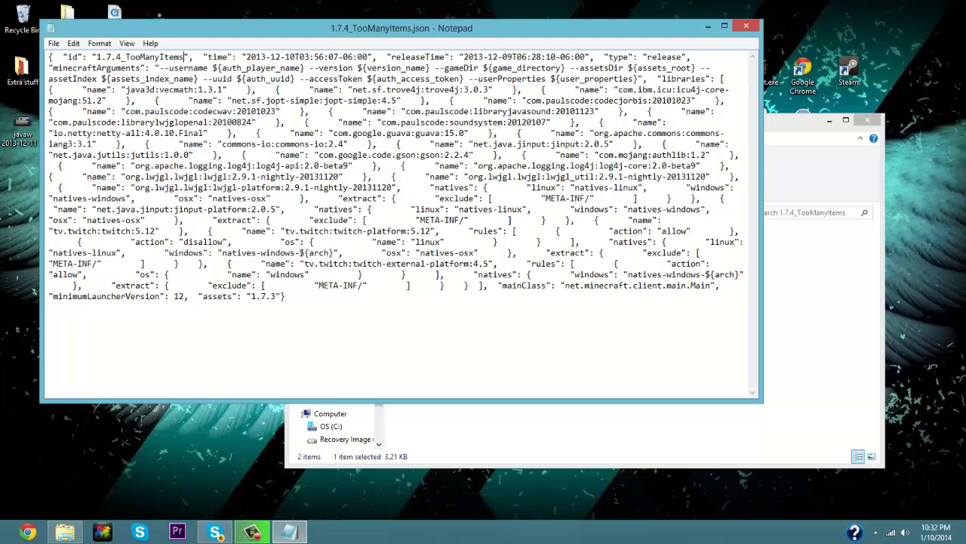
pyautogui.click(54, 43)
pyautogui.click(68, 84)
pyautogui.hotkey('alt', 'F4')
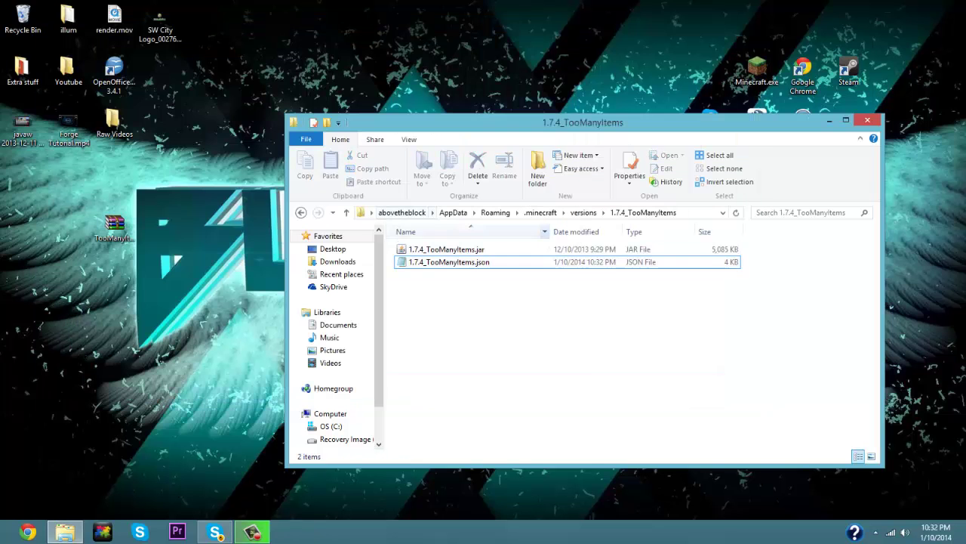
# Step: Open 1.7.4_TooManyItems.jar in WinRAR, then open TooManyItems2014_01_10_1.7.4.zip from the desktop
pyautogui.hotkey('ctrl', 'a')
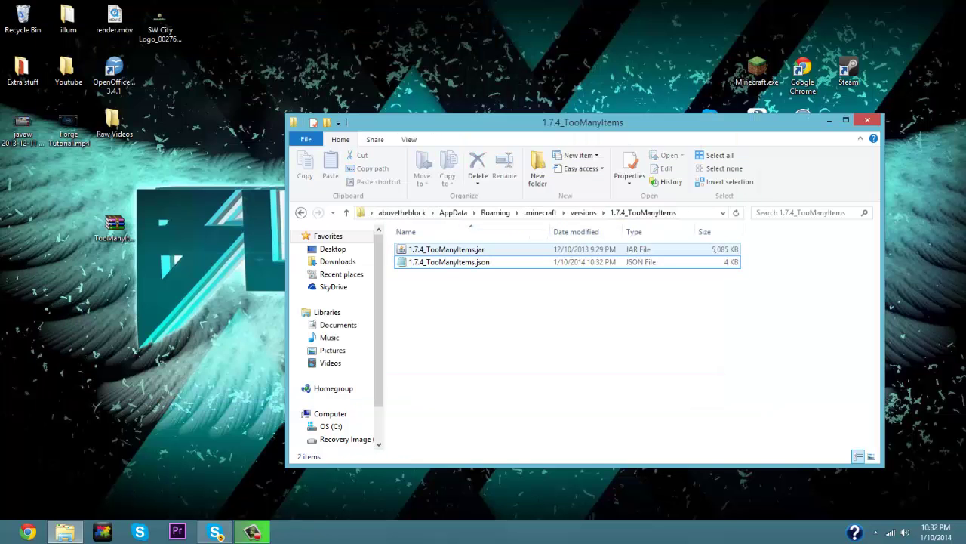
pyautogui.click(444, 249)
pyautogui.rightClick(444, 249)
pyautogui.click(459, 257)
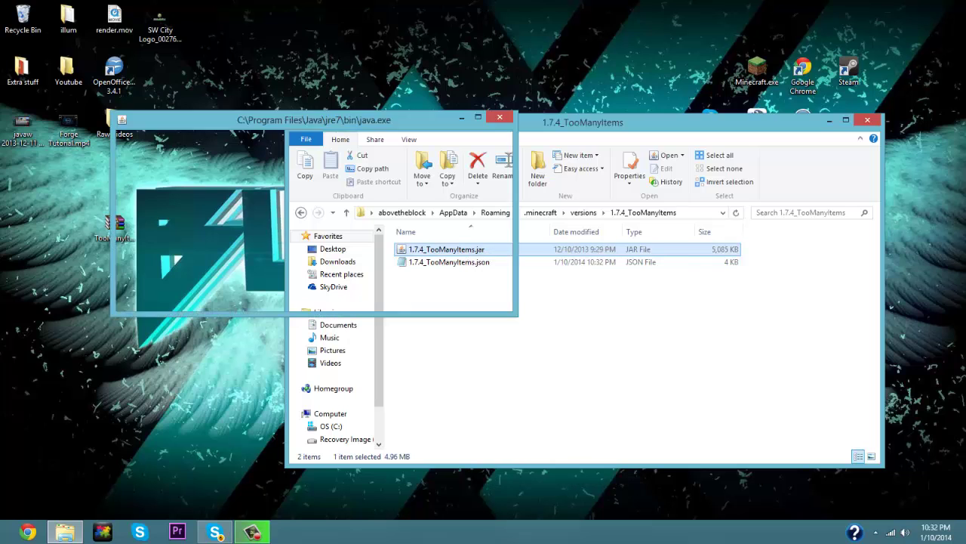
pyautogui.rightClick(441, 250)
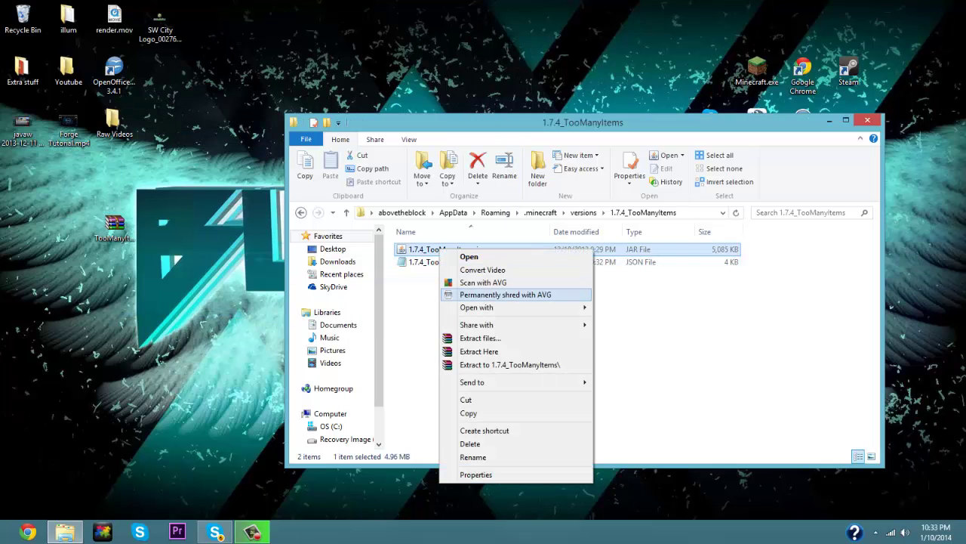
pyautogui.moveTo(513, 307)
pyautogui.click(641, 334)
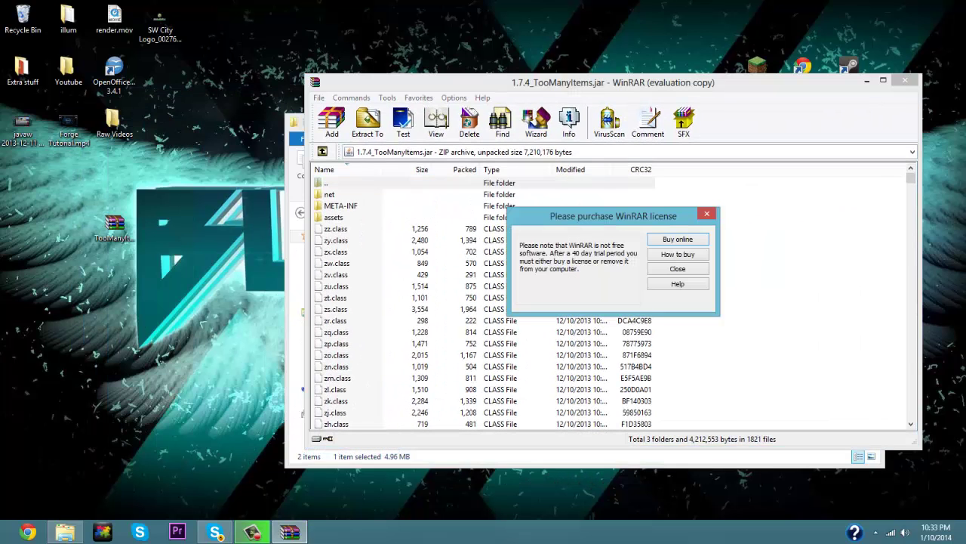
pyautogui.press('Escape')
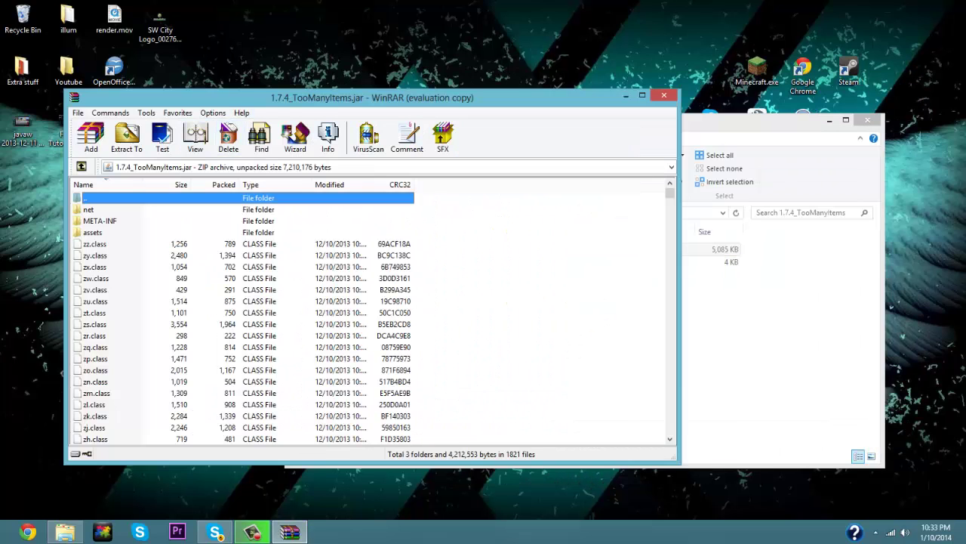
pyautogui.doubleClick(114, 225)
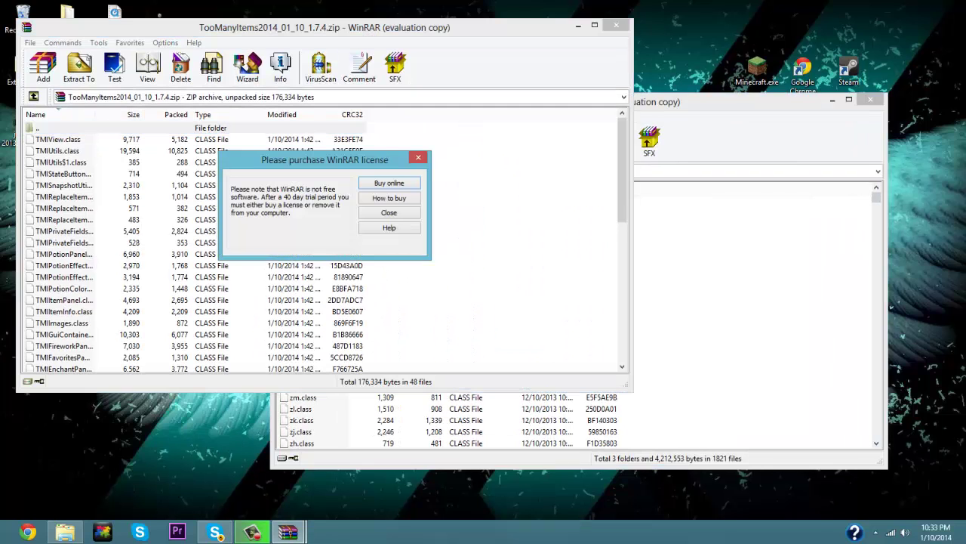
# Step: Select all 48 files in the zip, drag them into 1.7.4_TooManyItems.jar, and confirm
pyautogui.press('Escape')
pyautogui.moveTo(324, 27); pyautogui.dragTo(702, 45)
pyautogui.click(406, 60)
pyautogui.click(437, 161)
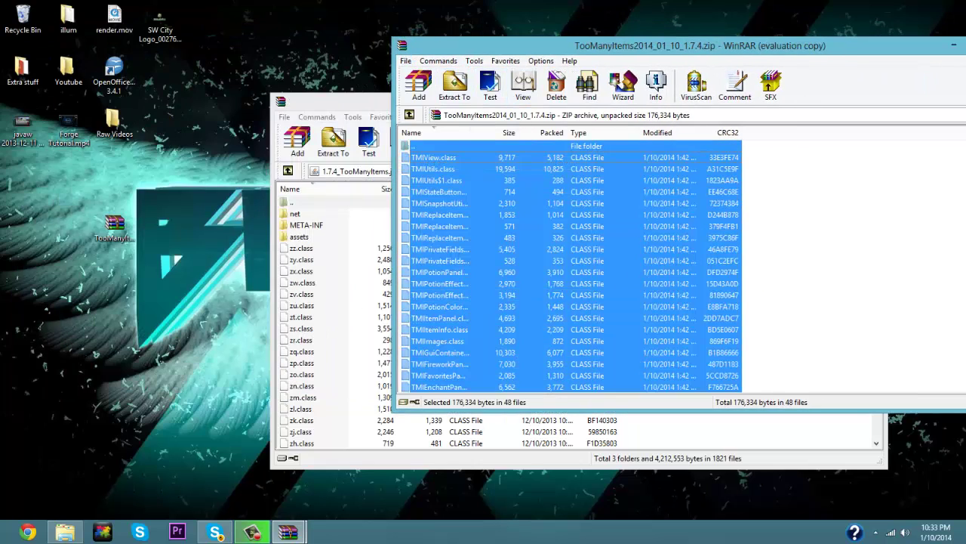
pyautogui.moveTo(438, 227); pyautogui.dragTo(332, 302)
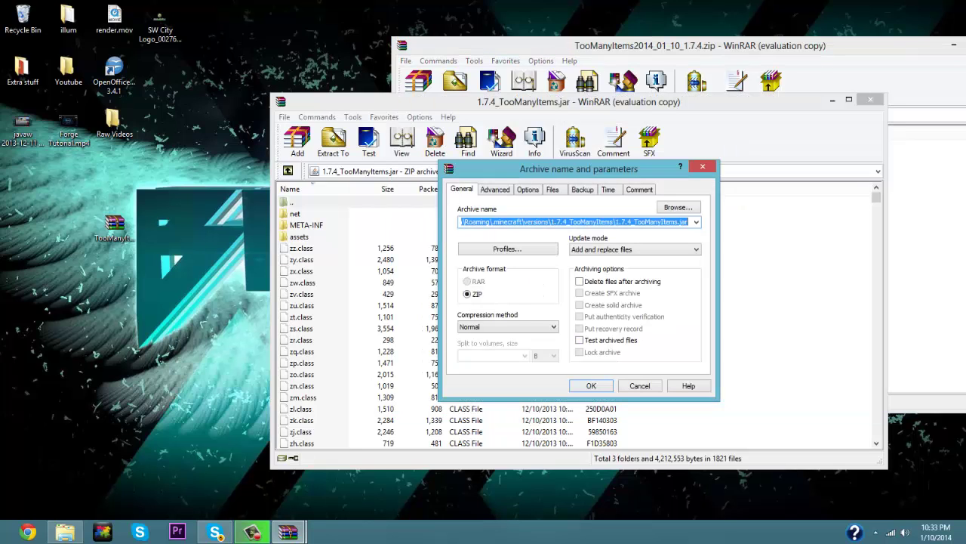
pyautogui.press('Return')
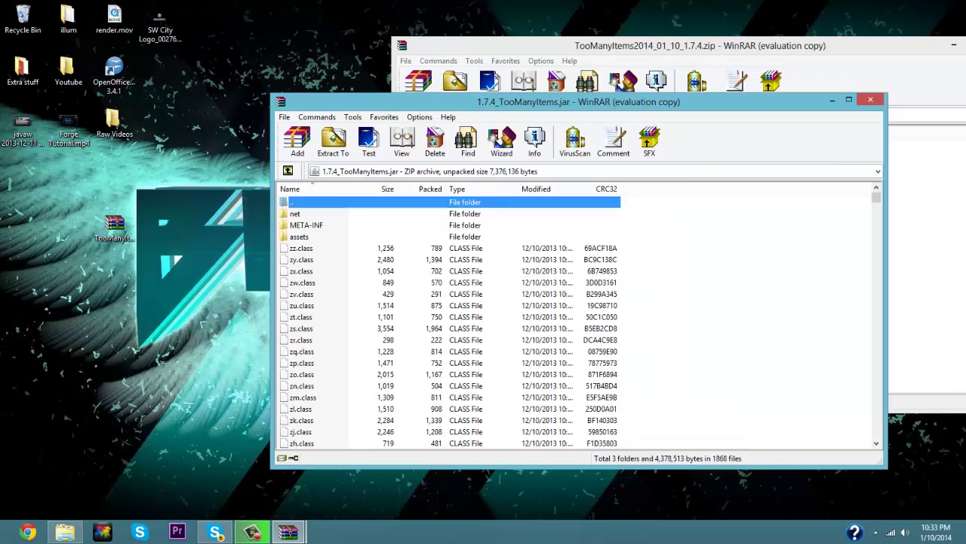
# Step: Close the zip window, then delete META-INF from 1.7.4_TooManyItems.jar and confirm
pyautogui.hotkey('alt', 'Tab')
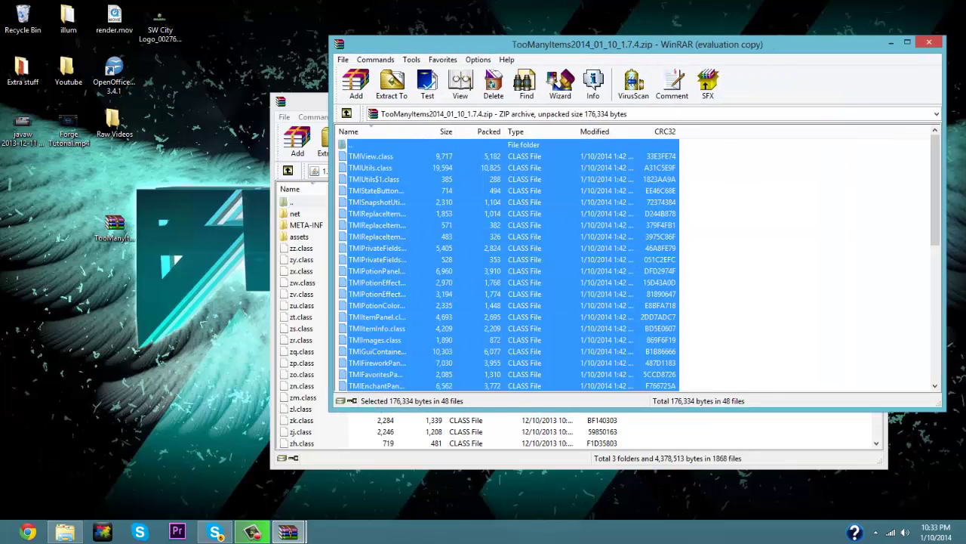
pyautogui.press('Escape')
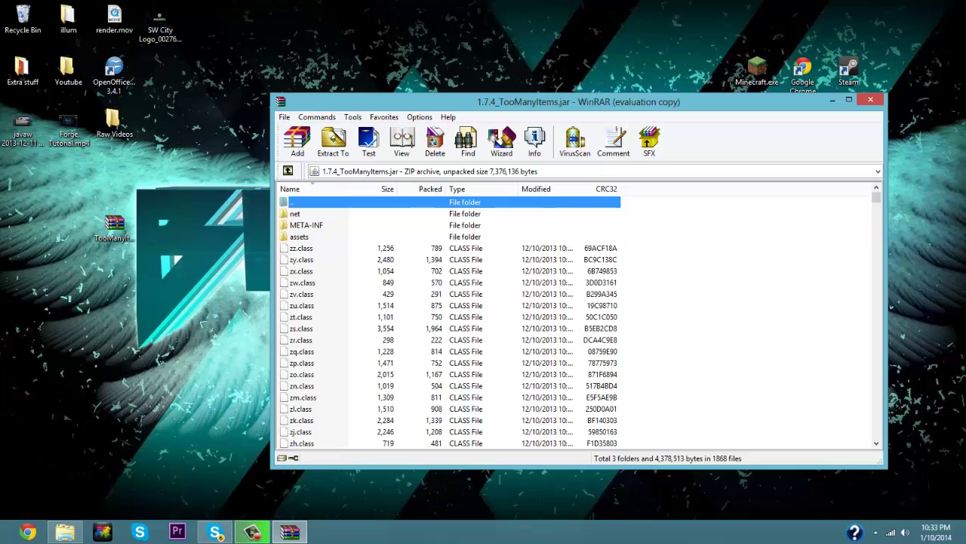
pyautogui.click(305, 225)
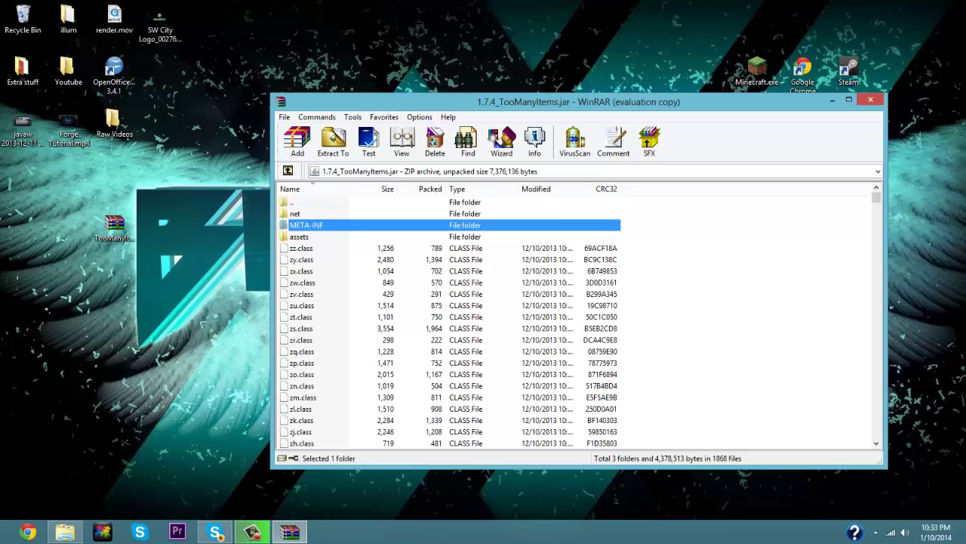
pyautogui.rightClick(313, 226)
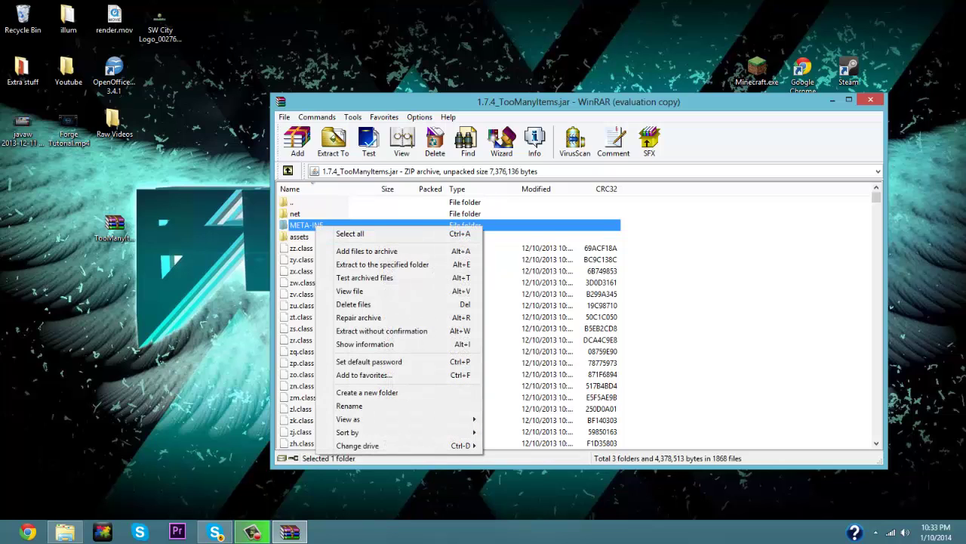
pyautogui.press('Escape')
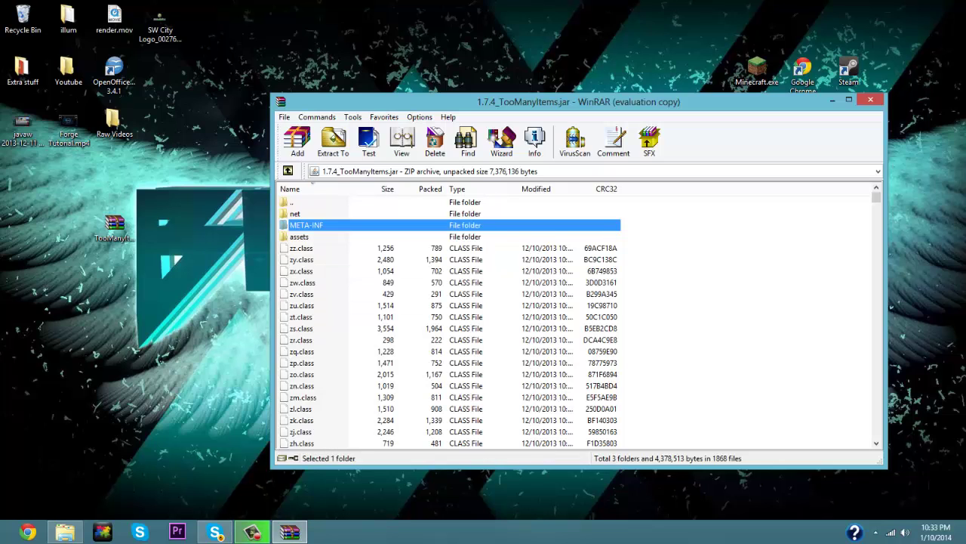
pyautogui.press('F2')
pyautogui.press('Escape')
pyautogui.press('Delete')
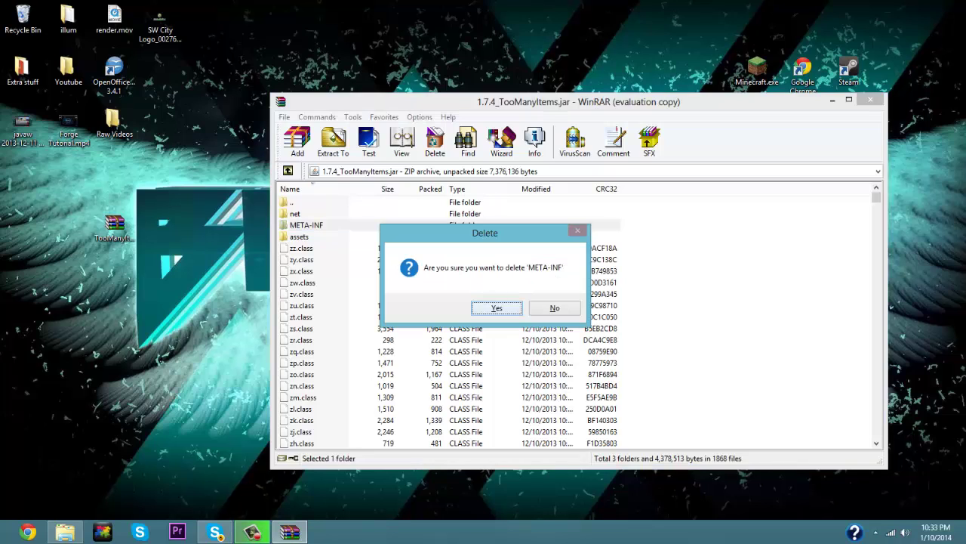
pyautogui.press('Return')
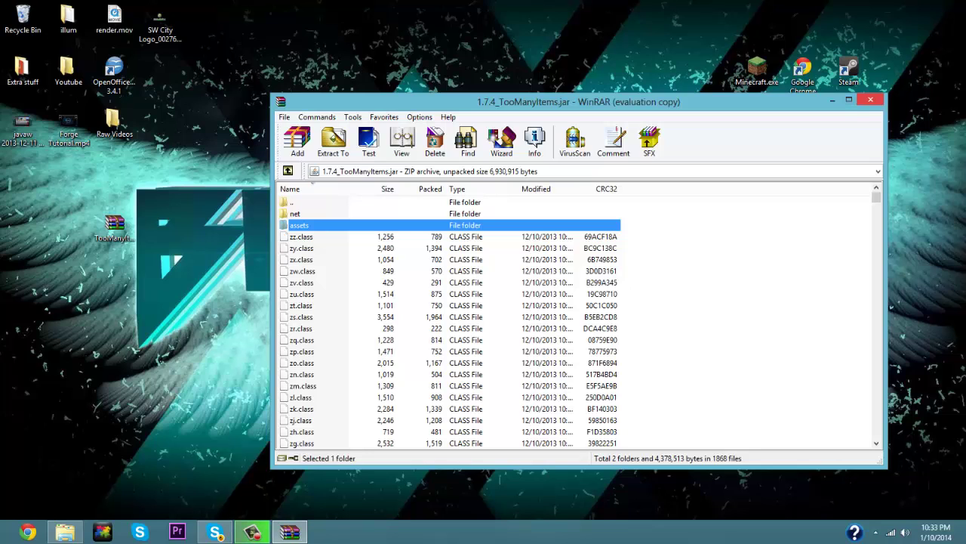
# Step: Close the jar and version folder windows, start Minecraft.exe, and play 1.7.4_TooManyItems
pyautogui.click(871, 100)
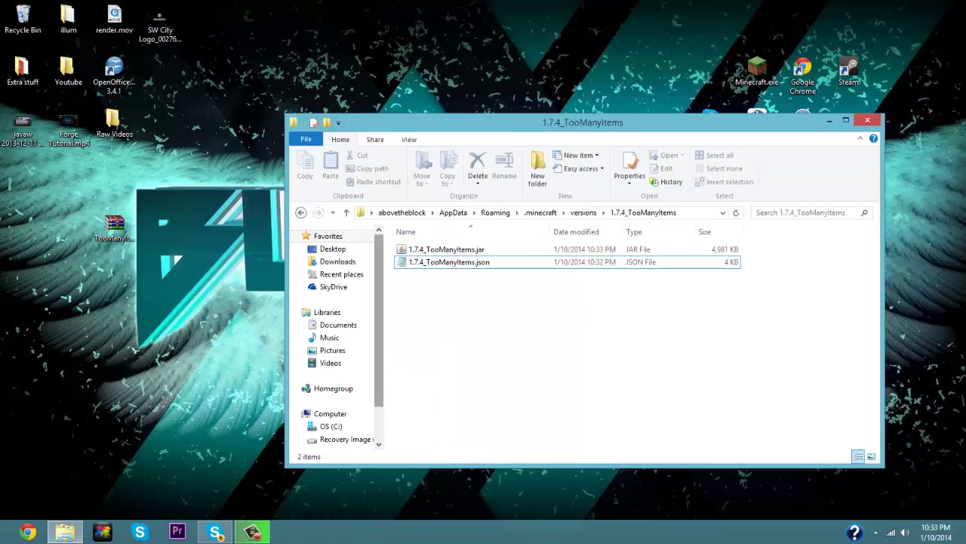
pyautogui.click(867, 120)
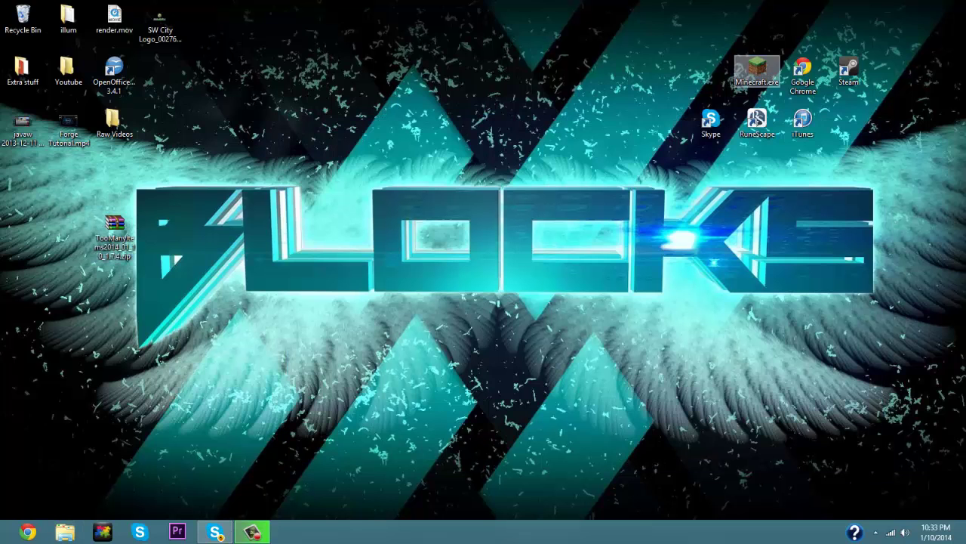
pyautogui.doubleClick(757, 69)
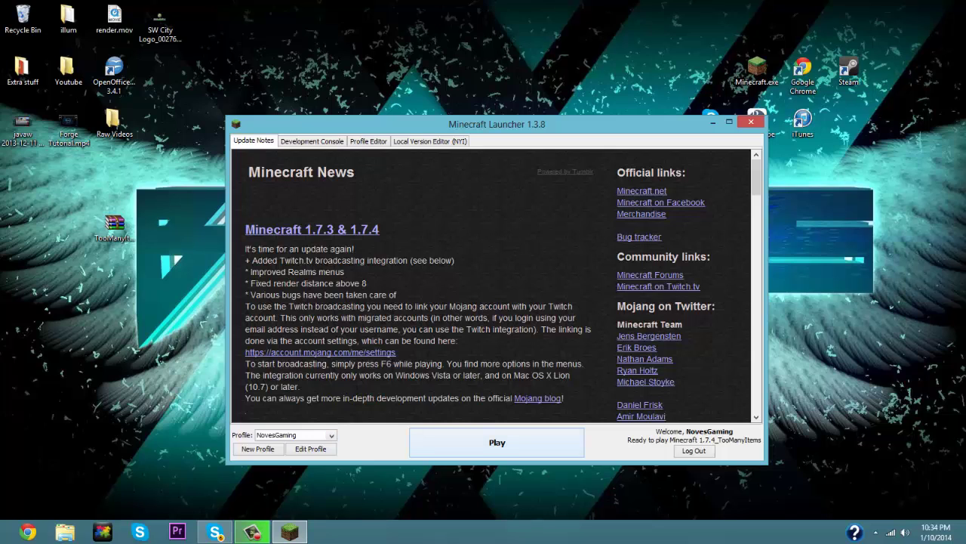
pyautogui.click(497, 443)
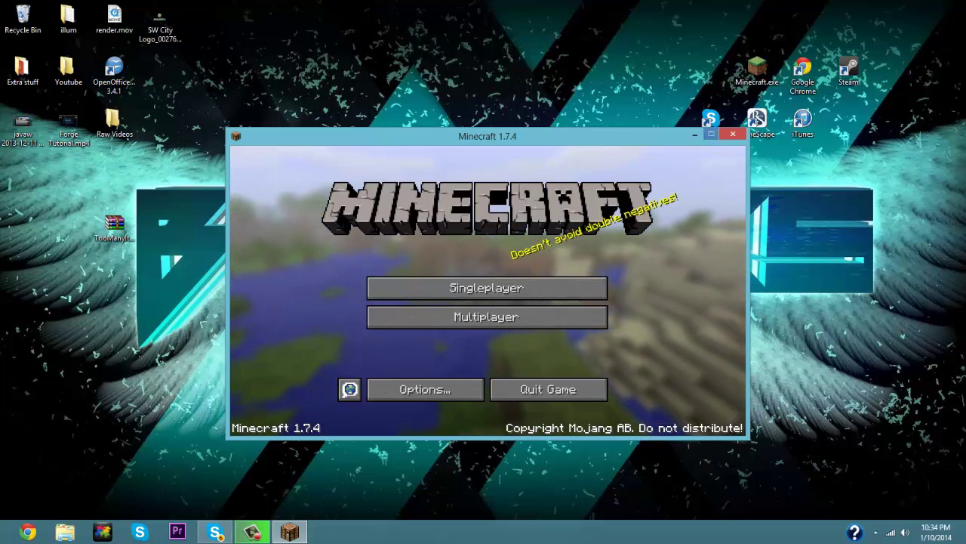
# Step: Maximize the game window and load the 'Creative world' singleplayer world
pyautogui.click(711, 134)
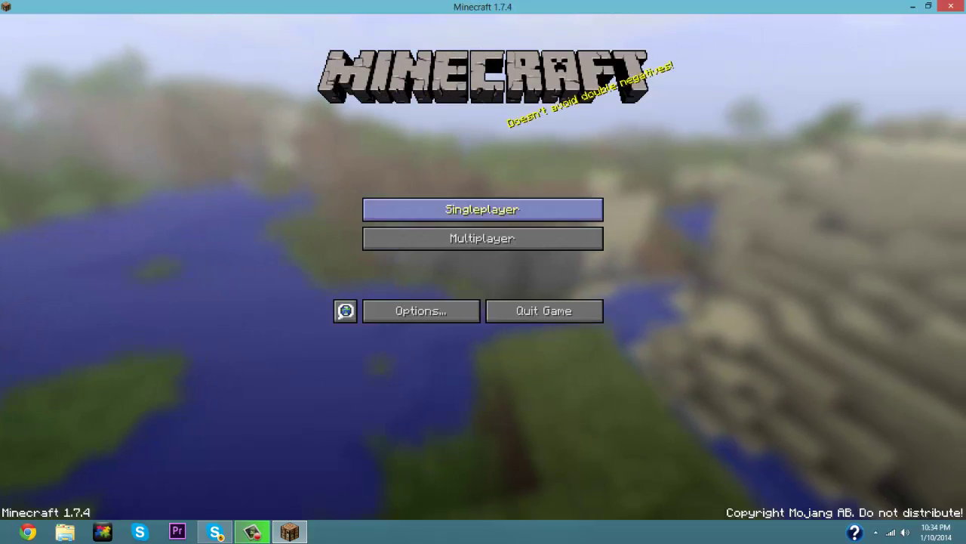
pyautogui.click(482, 209)
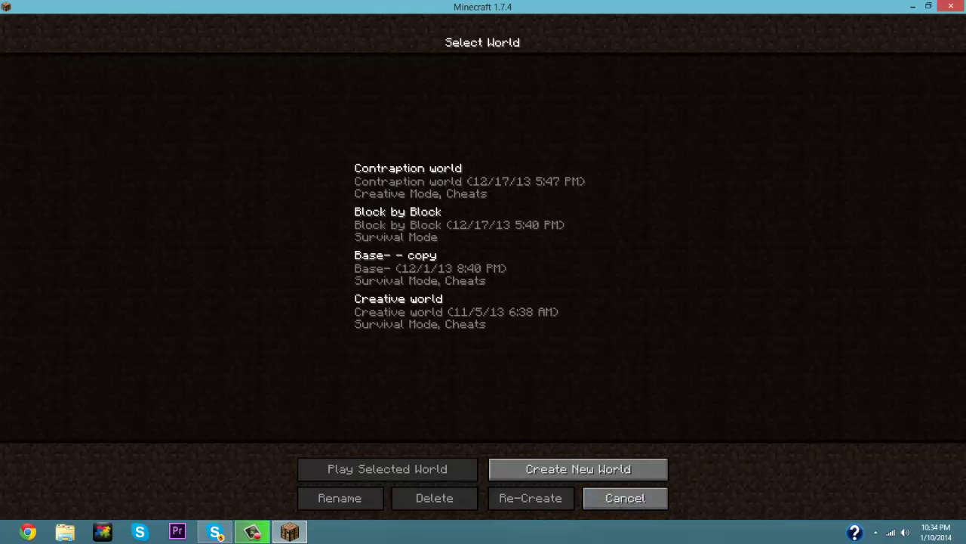
pyautogui.doubleClick(453, 311)
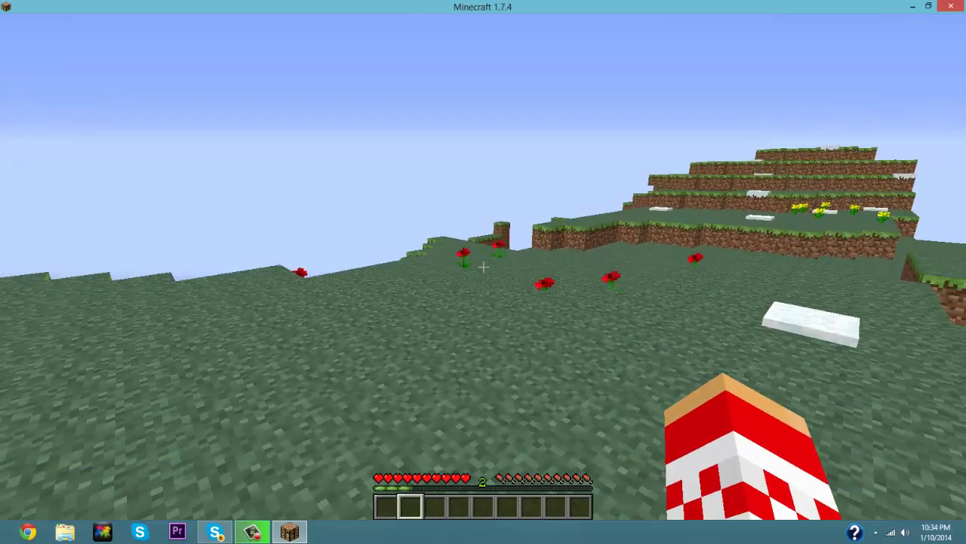
# Step: Open the inventory and page through the TooManyItems item list
pyautogui.press('e')
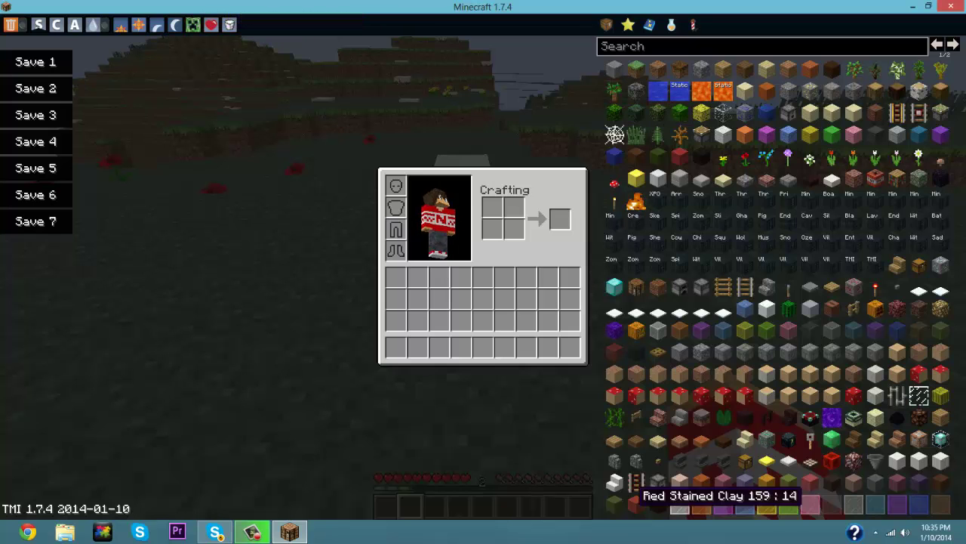
pyautogui.scroll(-1, 787, 168)
pyautogui.scroll(1, 787, 167)
pyautogui.scroll(-1, 786, 167)
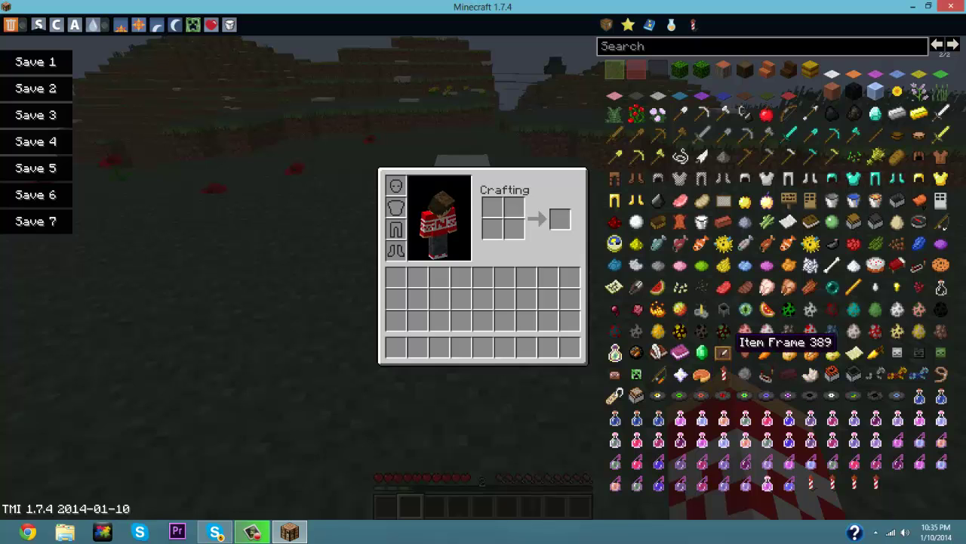
# Step: Spawn 65 Item Frames from the TMI list, then delete them on the panel
pyautogui.click(730, 350)
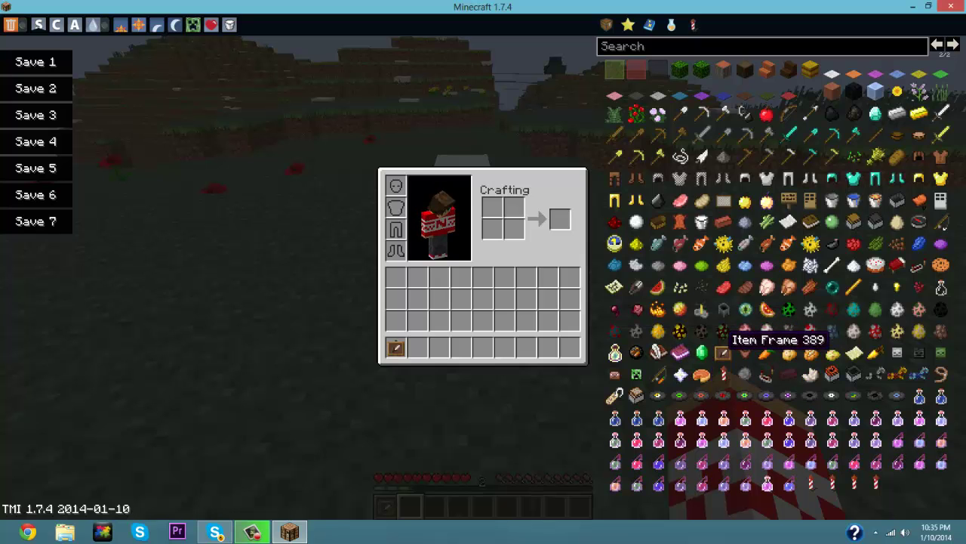
pyautogui.rightClick(723, 350)
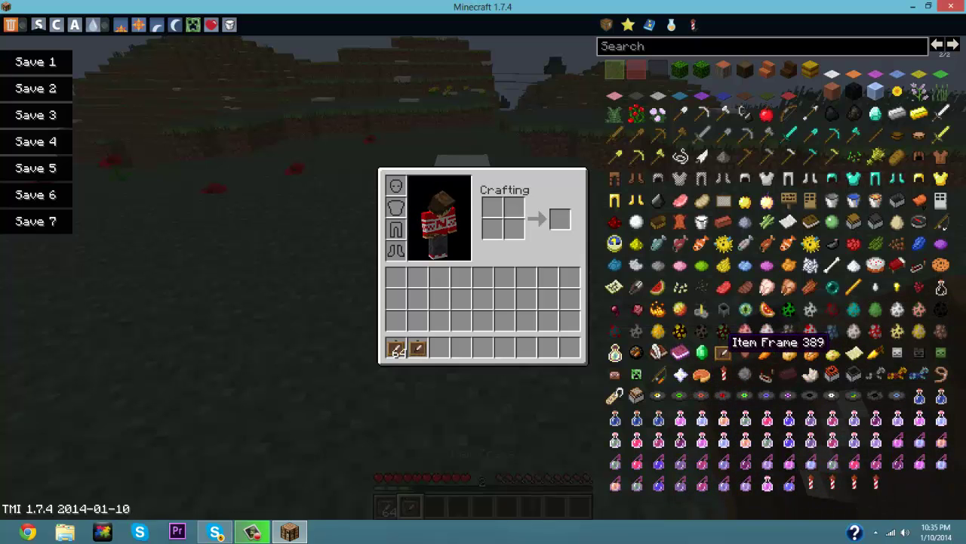
pyautogui.click(395, 348)
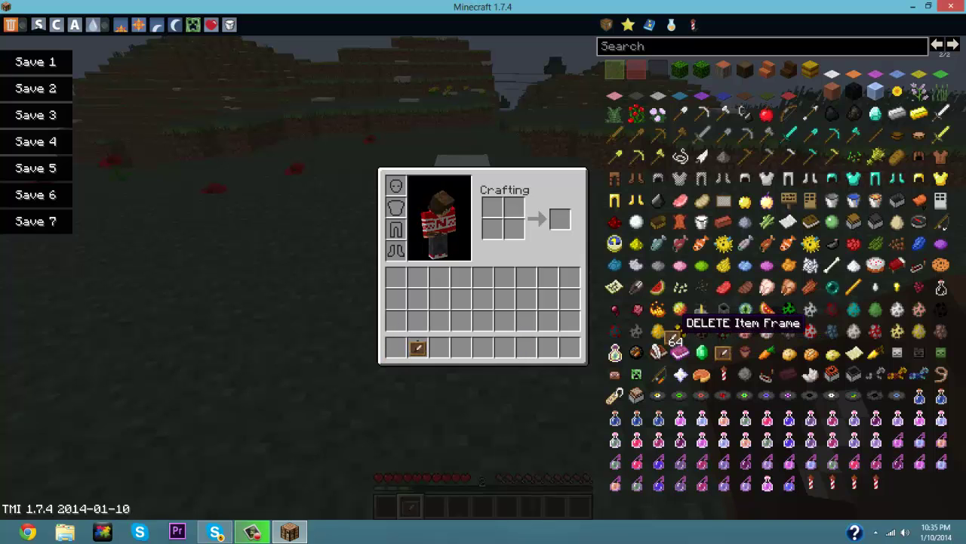
pyautogui.click(671, 333)
pyautogui.click(638, 278)
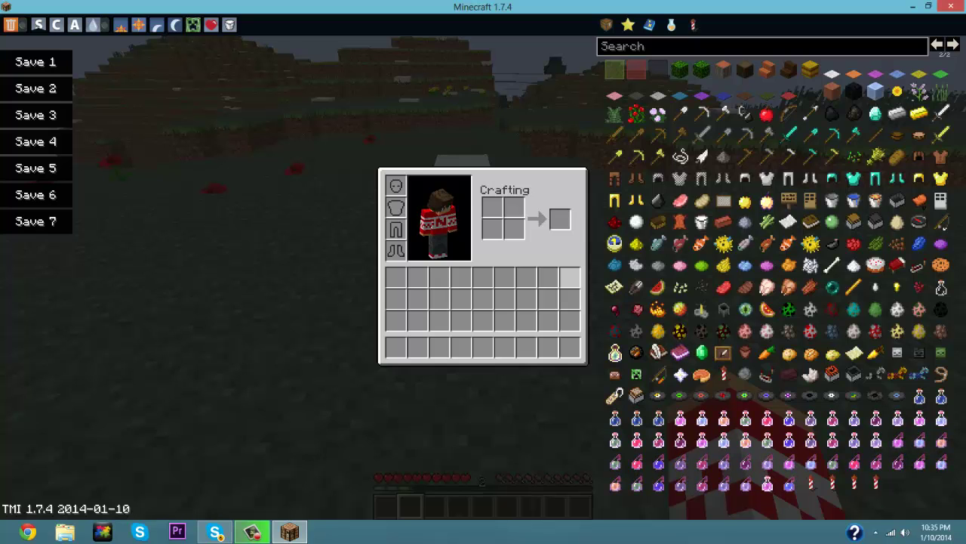
# Step: Toggle the TMI overlay off and on, close the inventory, save to title, and quit the game
pyautogui.press('o')
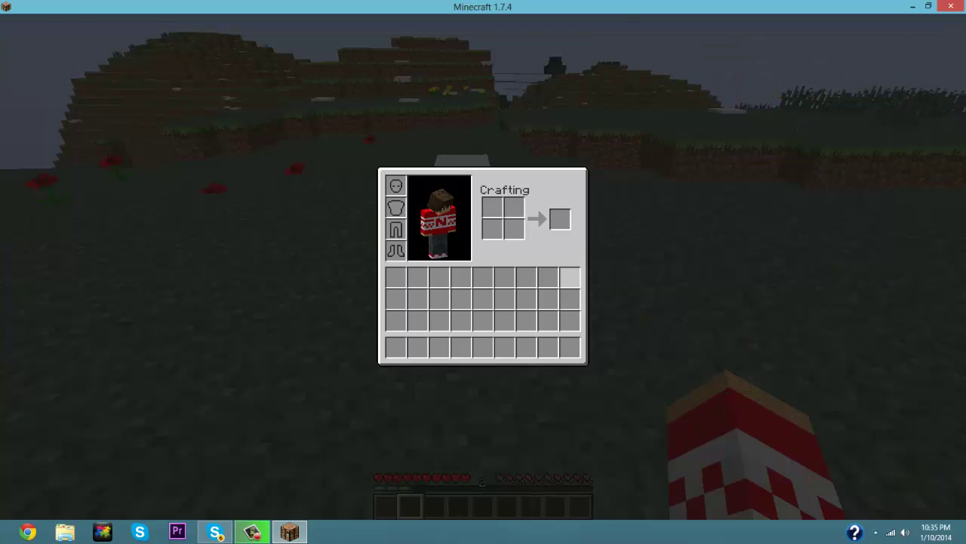
pyautogui.press('o')
pyautogui.press('o')
pyautogui.press('o')
pyautogui.press('o')
pyautogui.press('o')
pyautogui.press('e')
pyautogui.press('Escape')
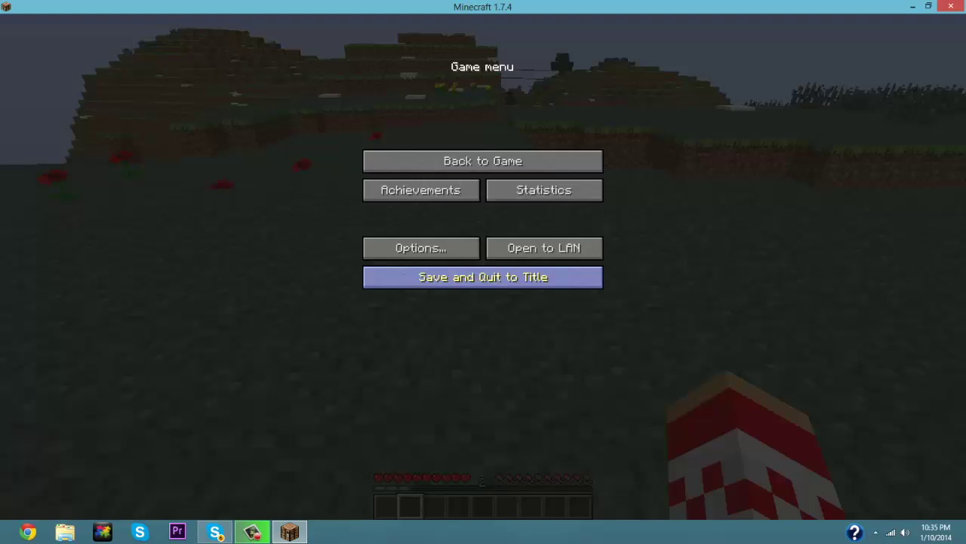
pyautogui.click(483, 276)
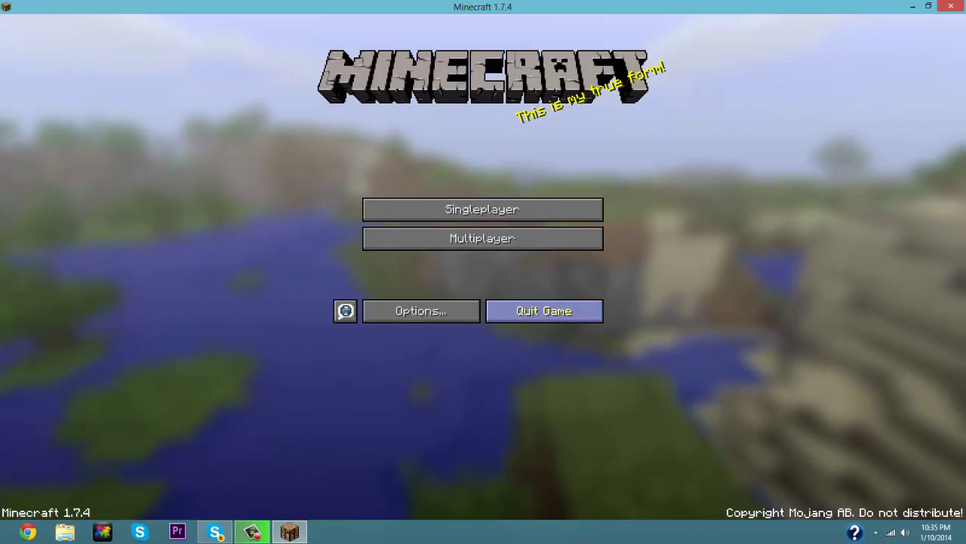
pyautogui.click(544, 310)
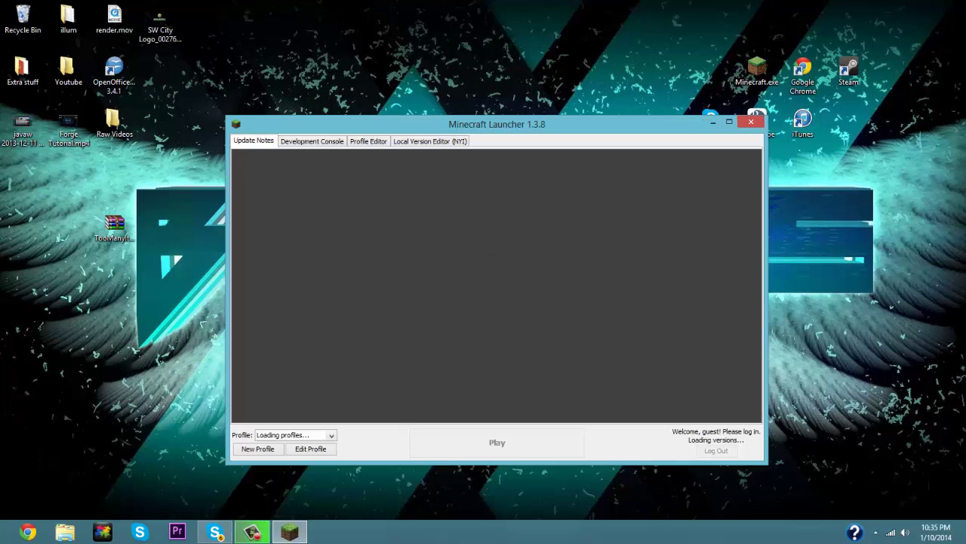
# Step: Check the launcher's profile list, then use Edit Profile's Open Game Dir to reveal .minecraft
pyautogui.click(310, 448)
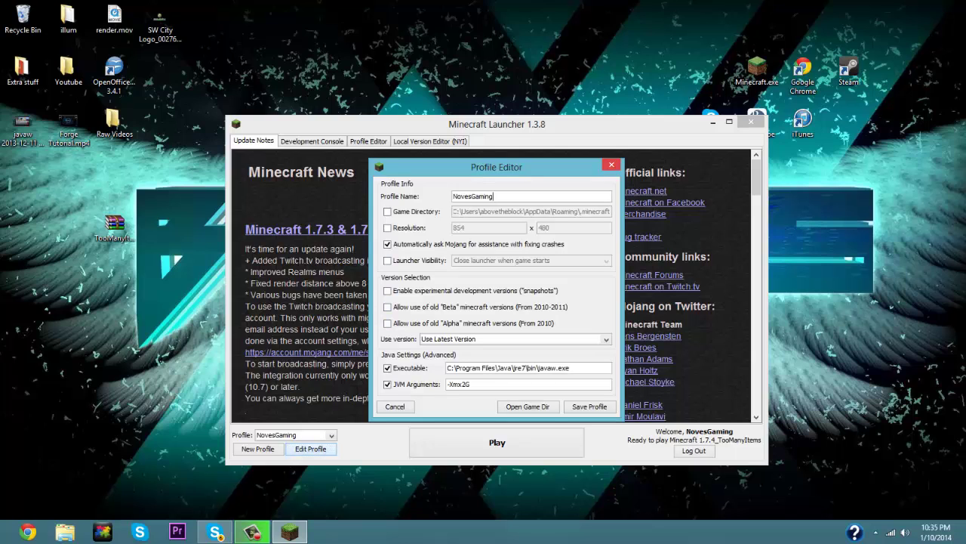
pyautogui.click(612, 163)
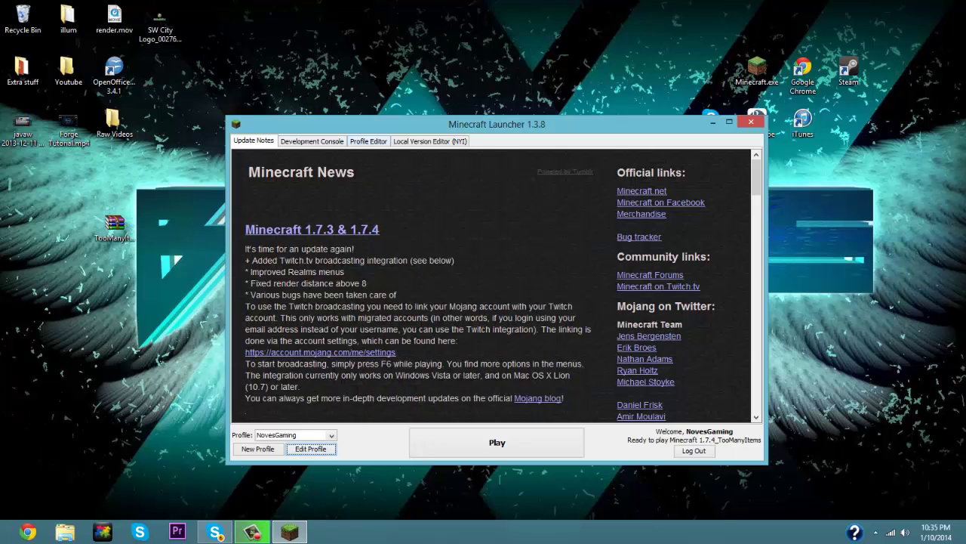
pyautogui.click(369, 140)
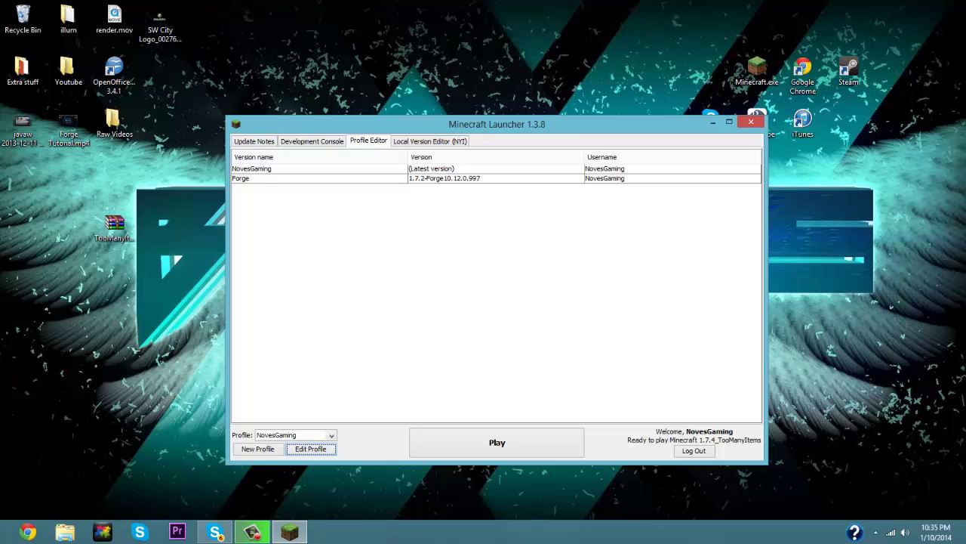
pyautogui.click(252, 169)
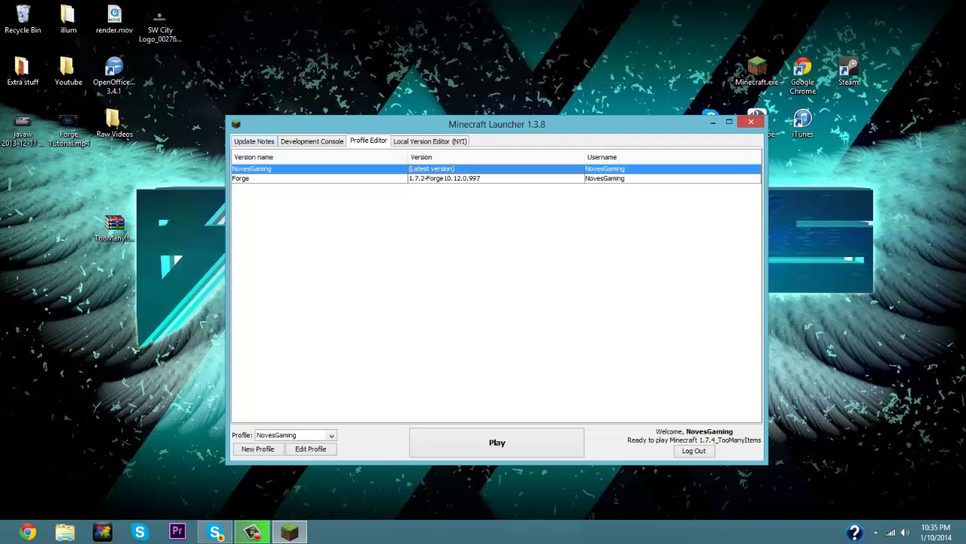
pyautogui.click(253, 140)
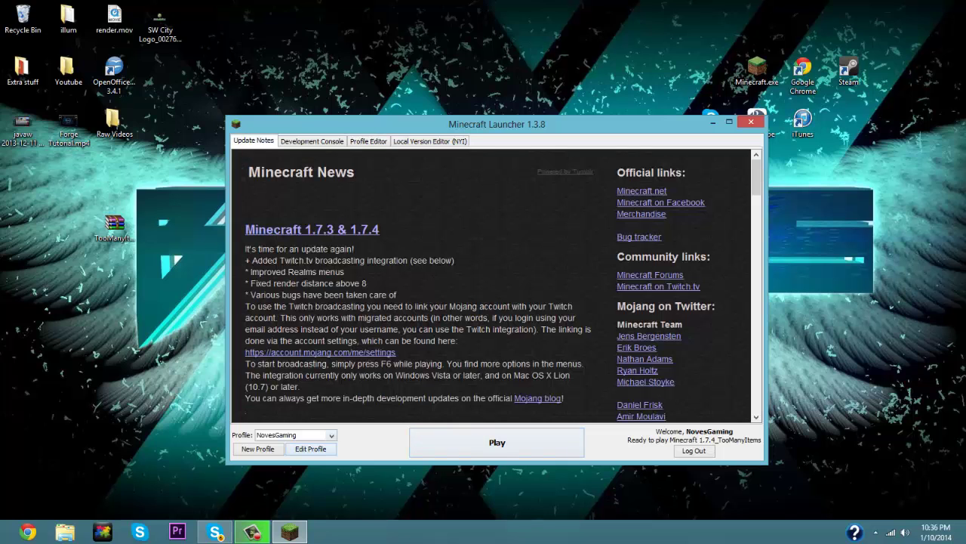
pyautogui.click(310, 448)
pyautogui.click(529, 407)
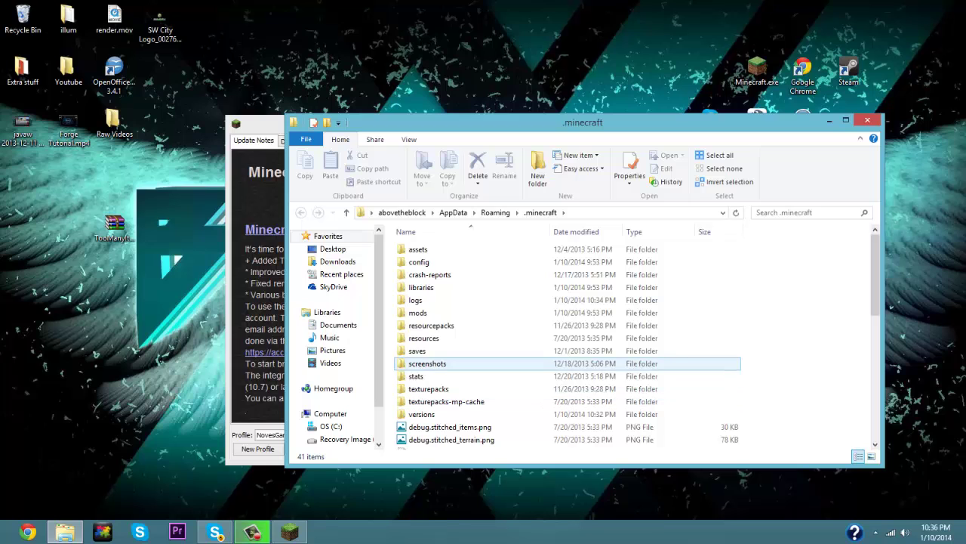
# Step: Enter the versions folder, view 1.7.4_TooManyItems' context menu without deleting, and return to the Profile Editor
pyautogui.doubleClick(421, 414)
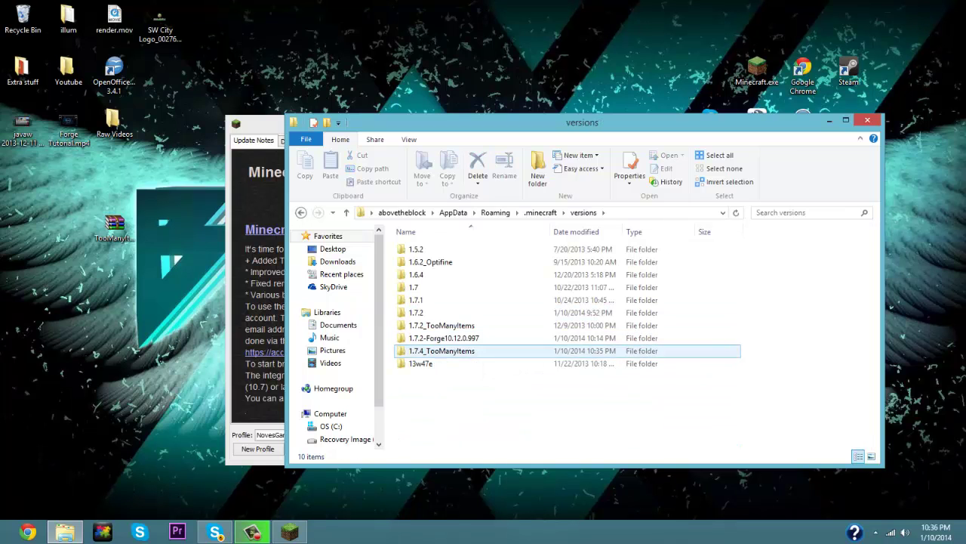
pyautogui.rightClick(432, 351)
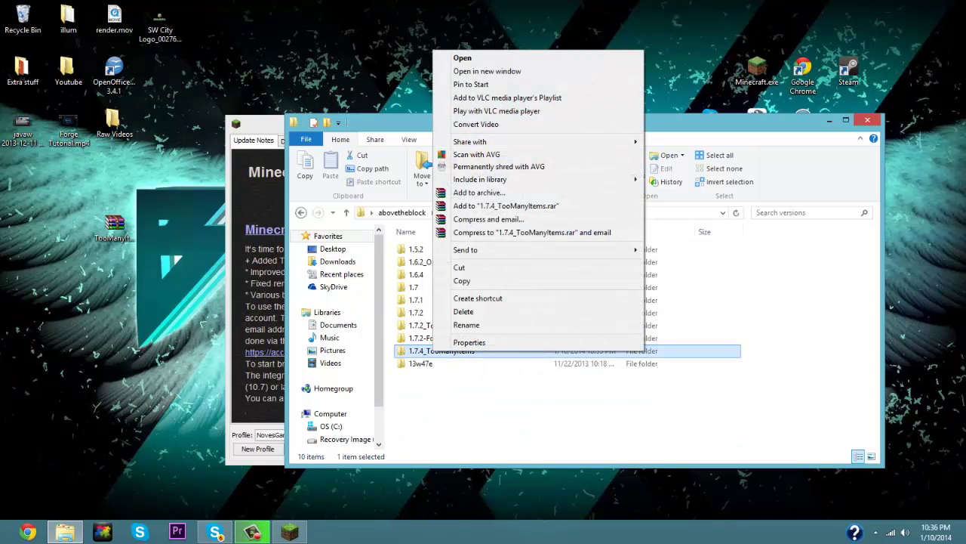
pyautogui.click(463, 311)
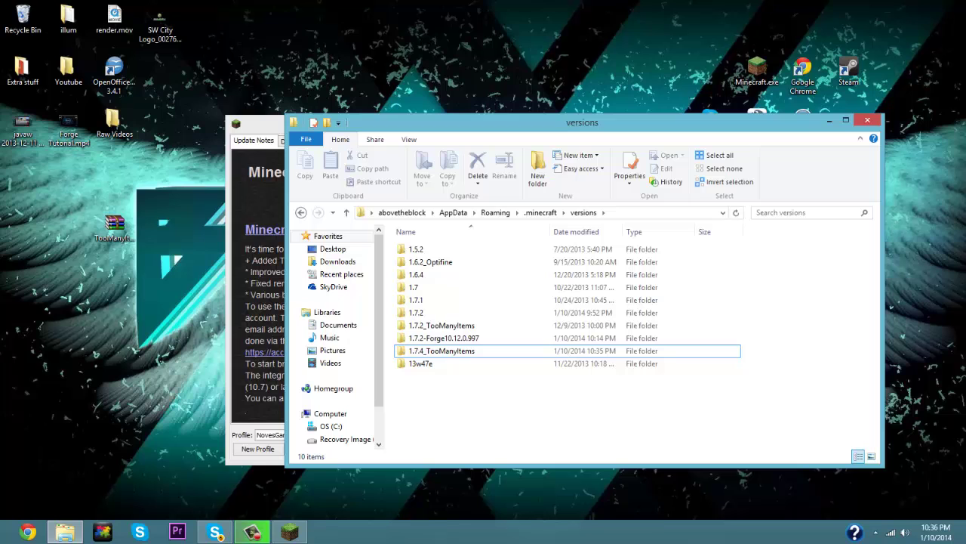
pyautogui.hotkey('alt', 'Tab')
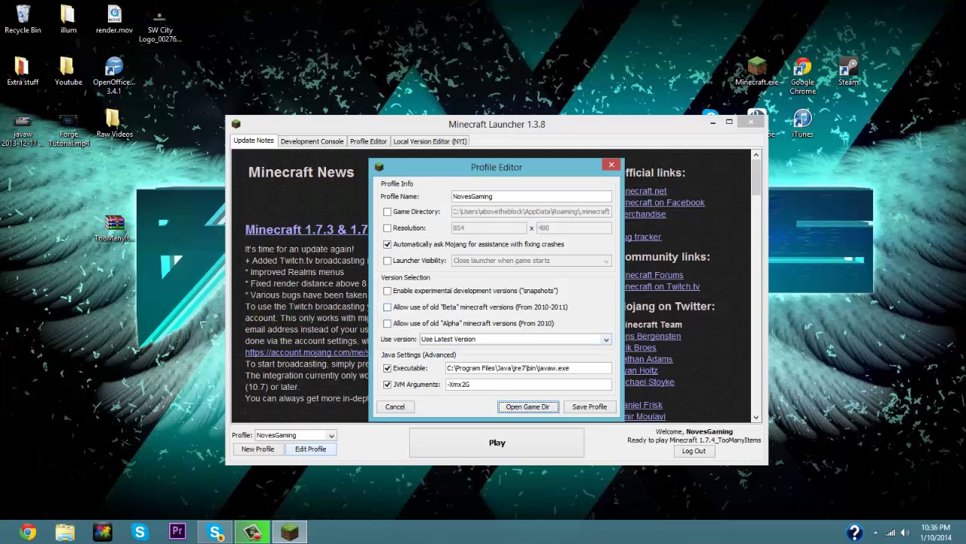
# Step: Reopen Edit Profile, inspect the Use version list leaving Use Latest Version, and close it
pyautogui.click(612, 164)
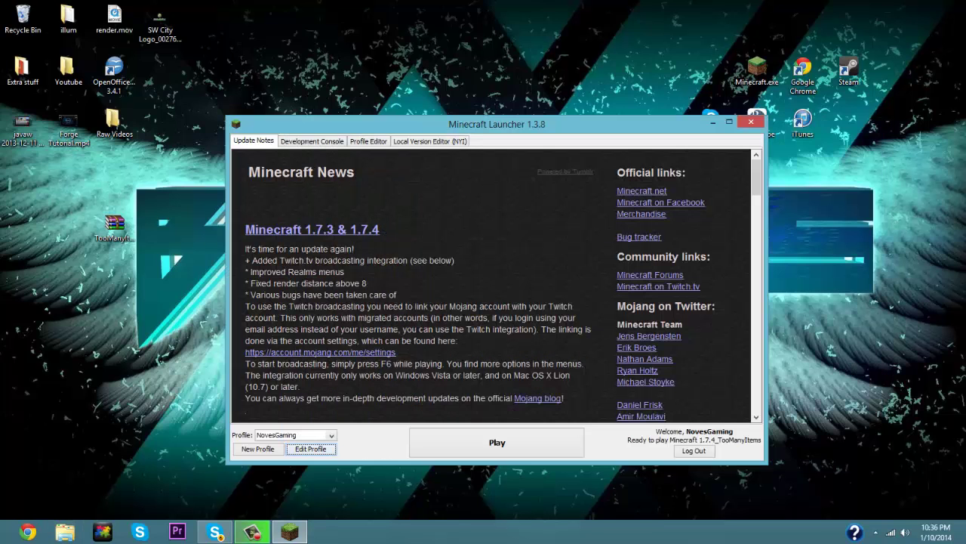
pyautogui.click(310, 449)
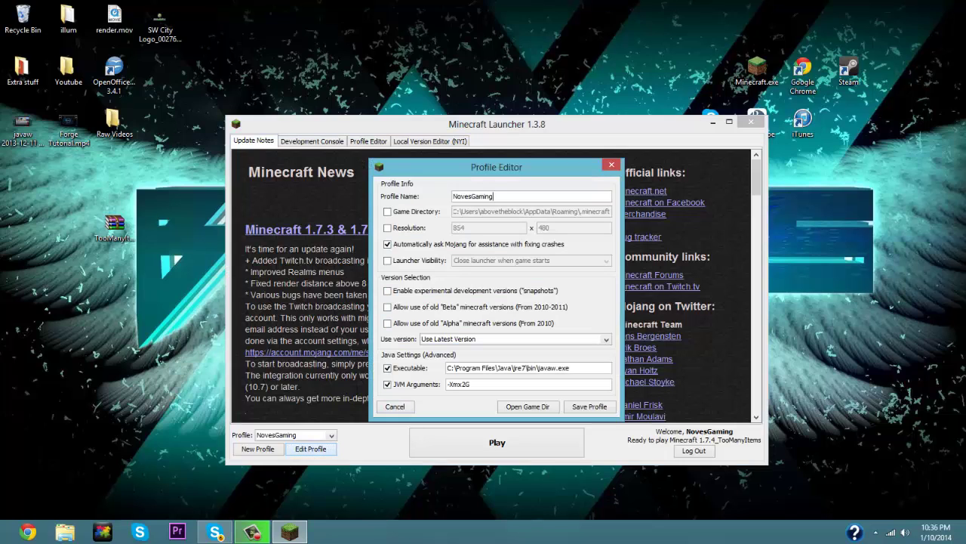
pyautogui.click(514, 339)
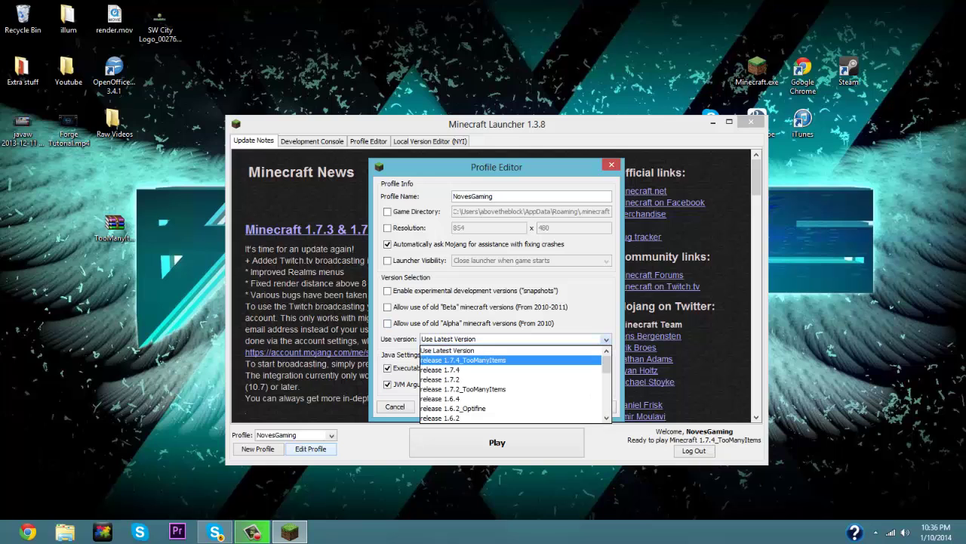
pyautogui.press('Escape')
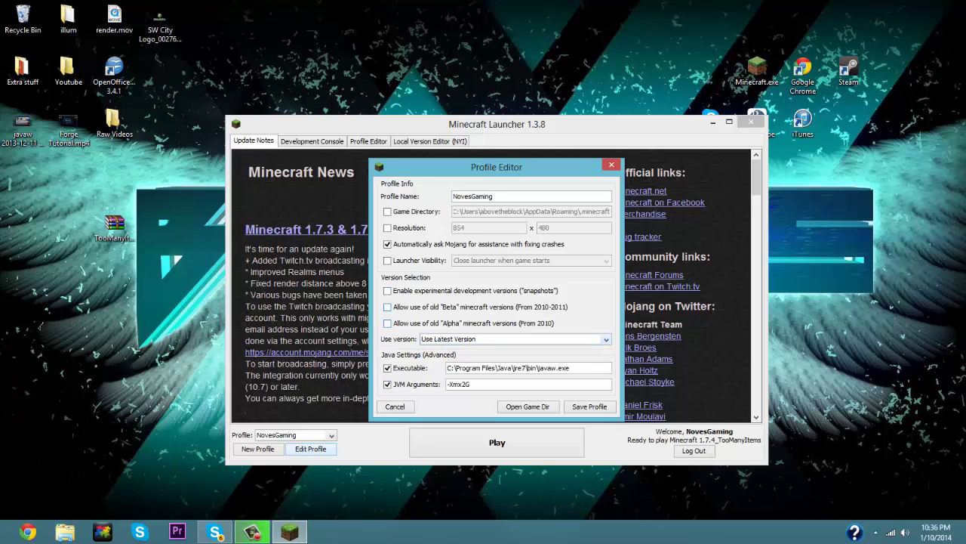
pyautogui.click(611, 165)
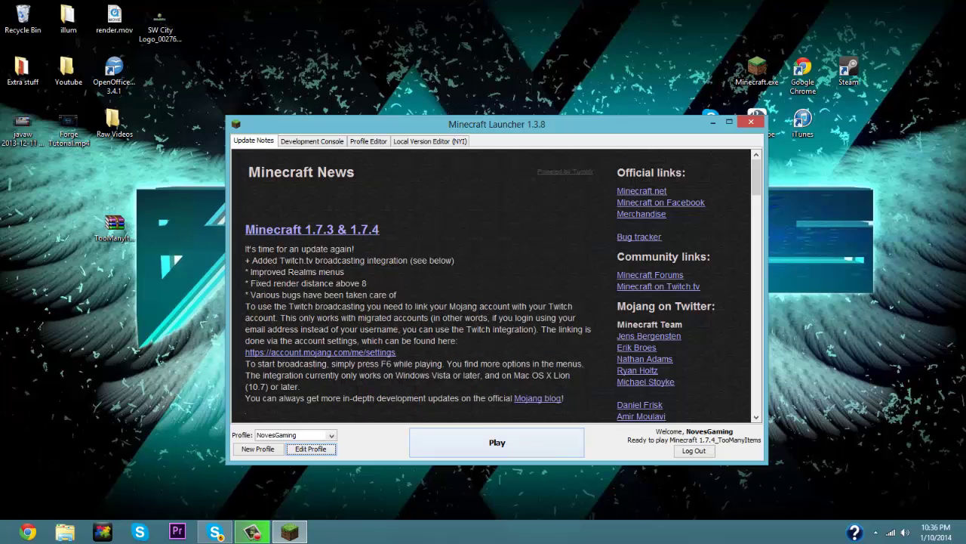